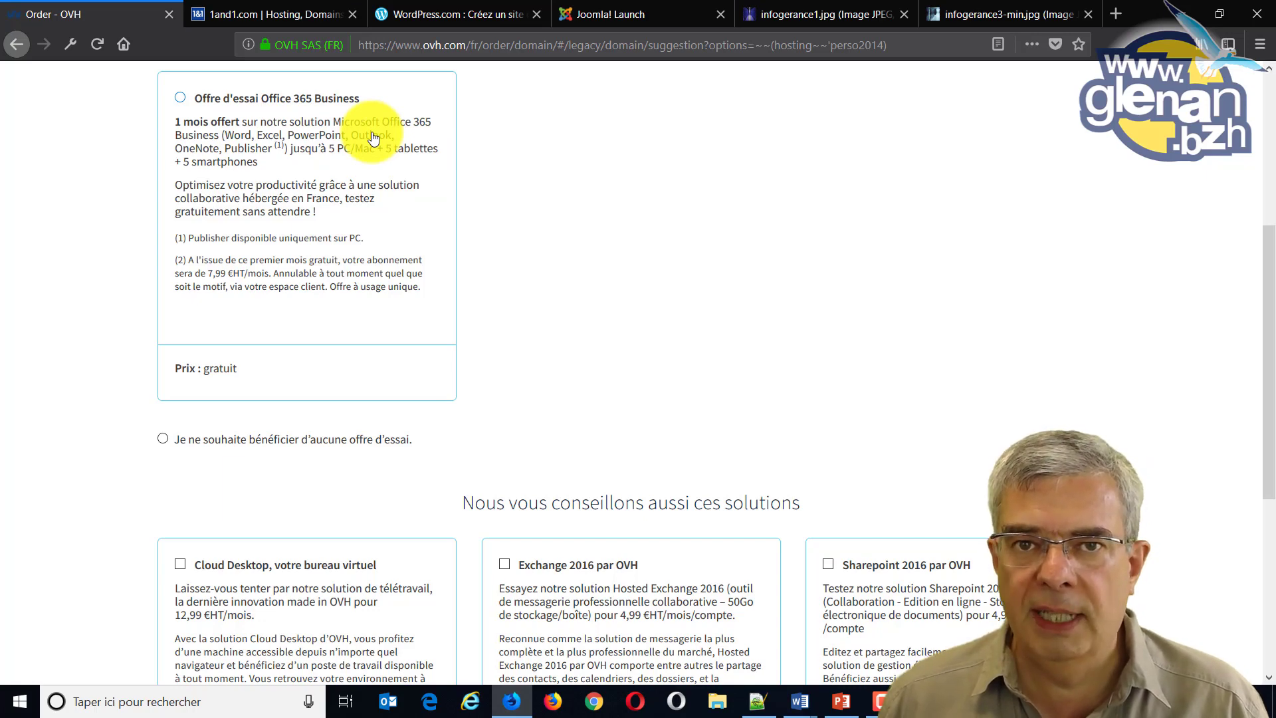
pyautogui.scroll(-5, 374, 137)
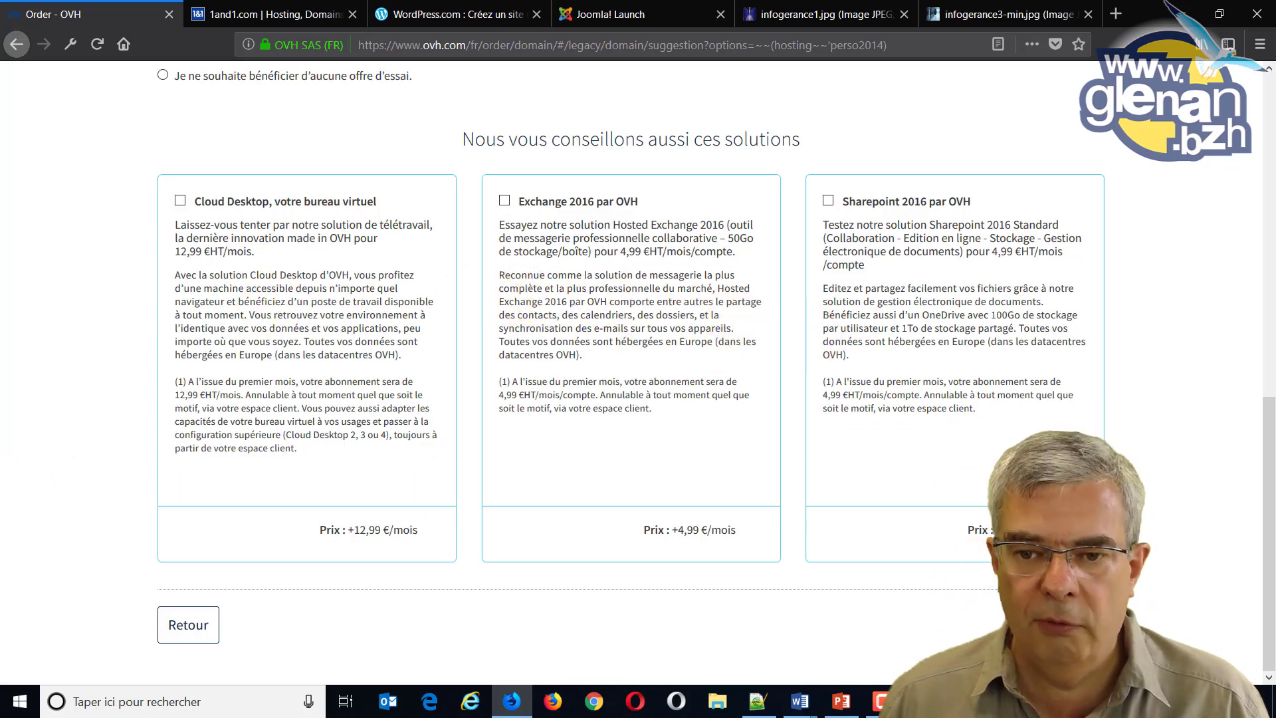
# Skip the extras, review the leost.bzh order summary totalling 63,05 € TTC, and continue.
pyautogui.click(991, 617)
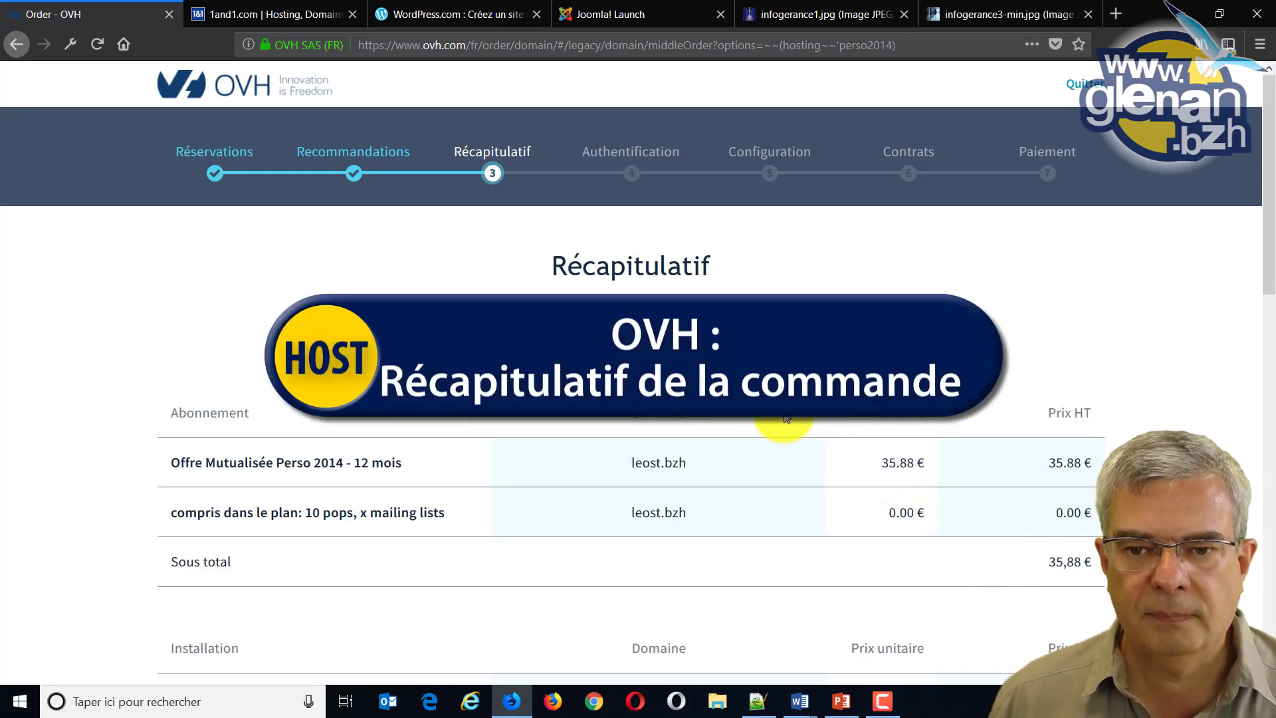
pyautogui.scroll(-2, 784, 418)
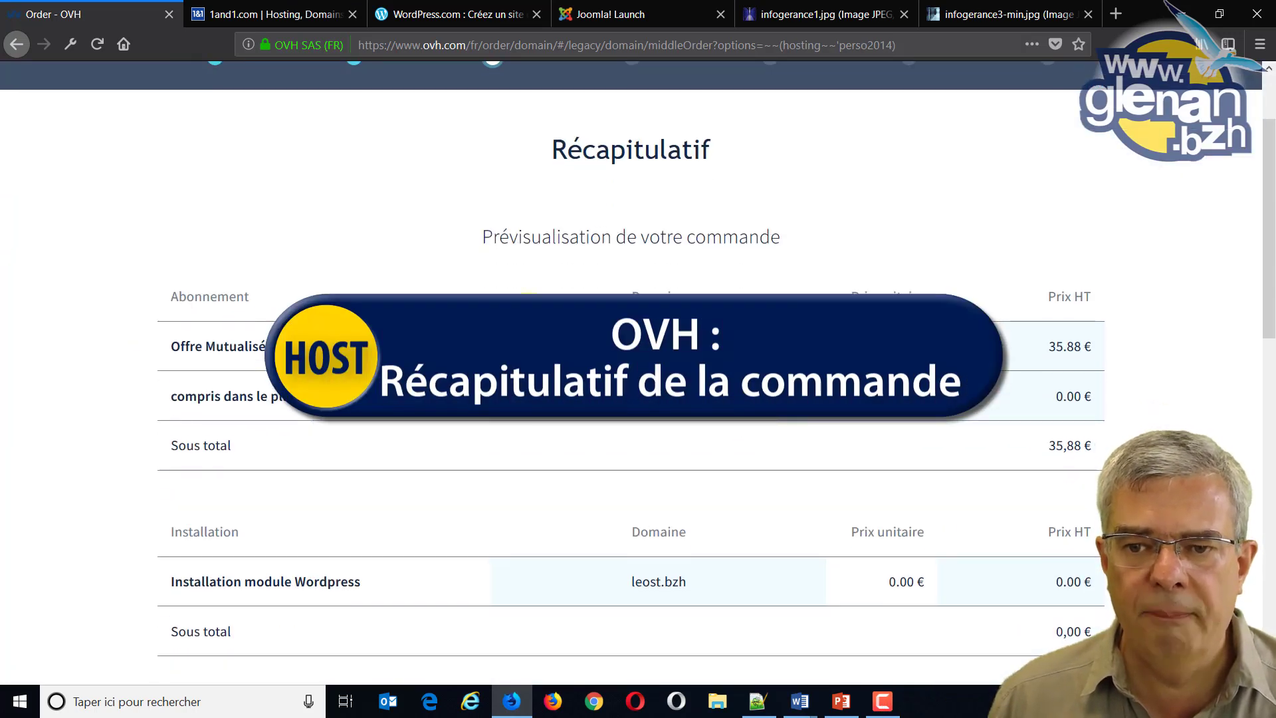
pyautogui.scroll(-2, 758, 336)
pyautogui.scroll(-3, 757, 333)
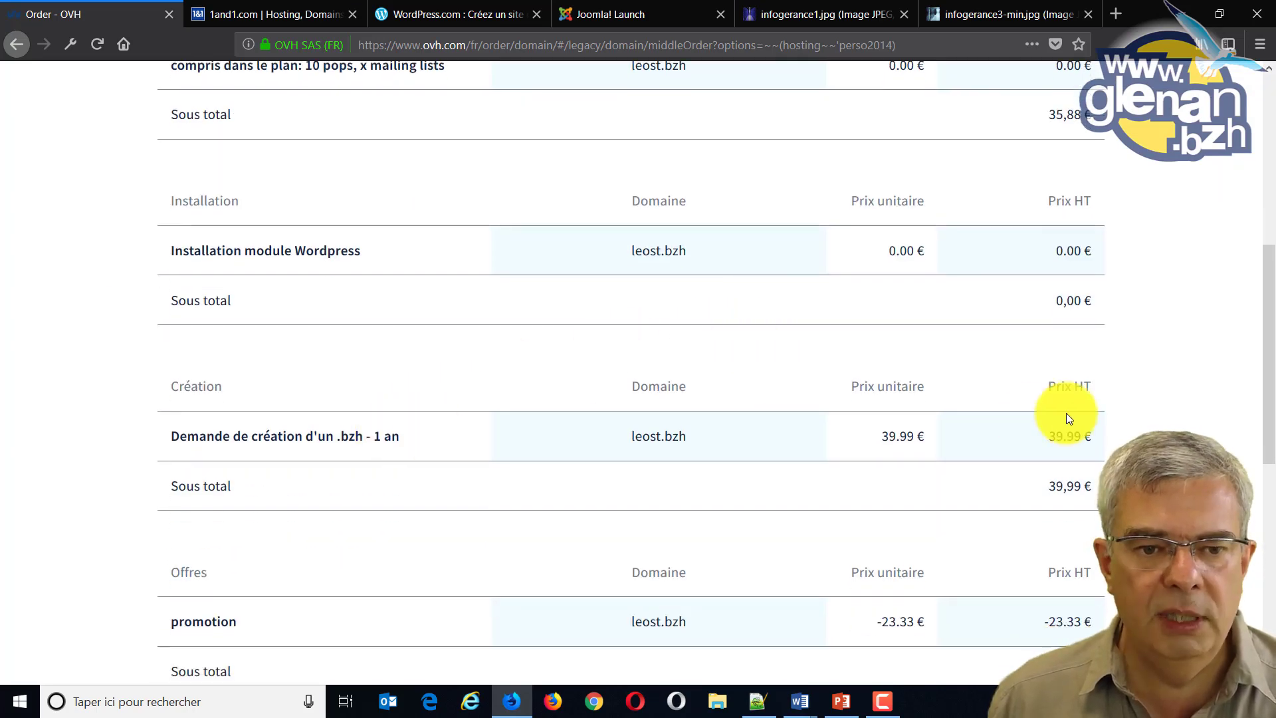
pyautogui.scroll(-2, 1068, 418)
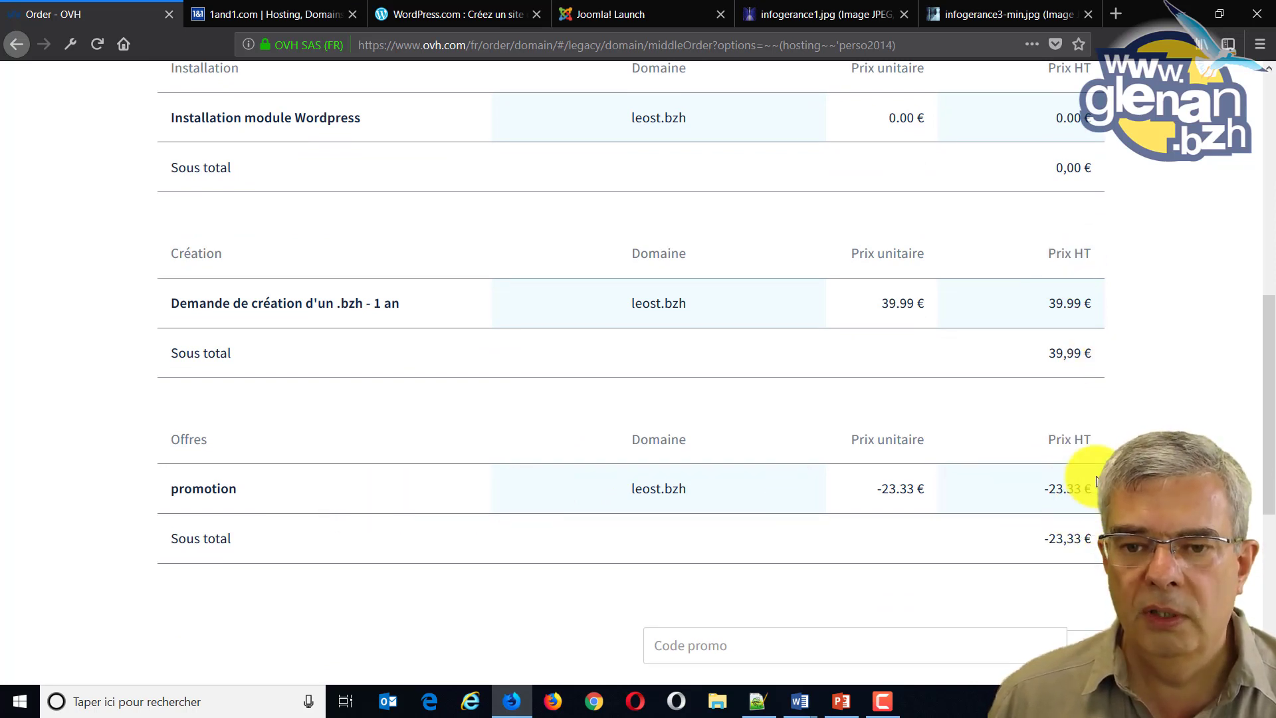
pyautogui.scroll(-5, 1089, 488)
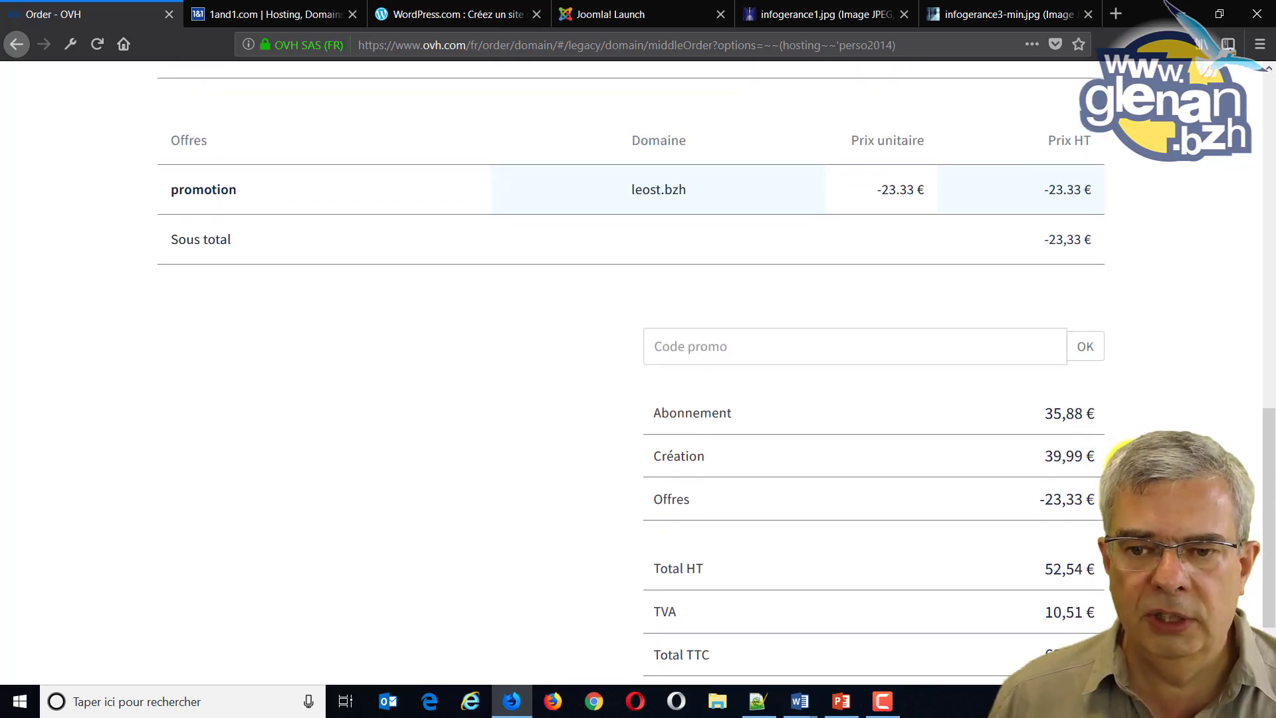
pyautogui.scroll(-2, 1090, 458)
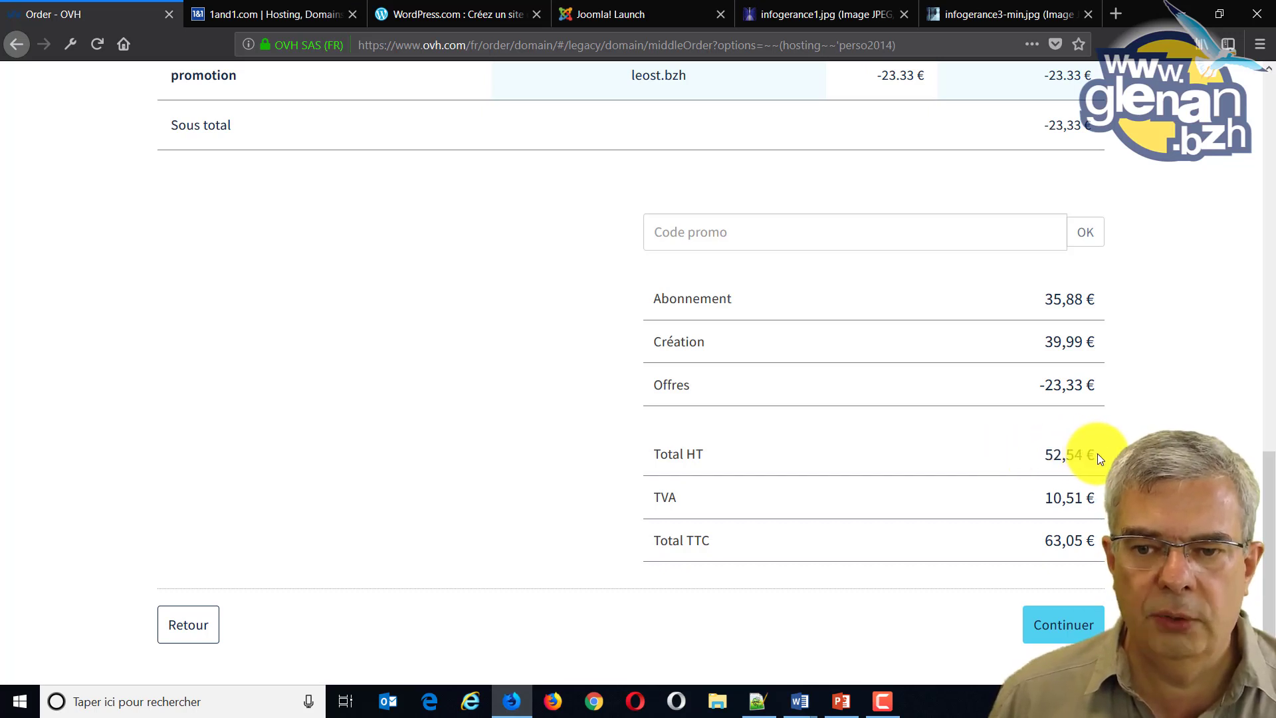
pyautogui.click(1066, 624)
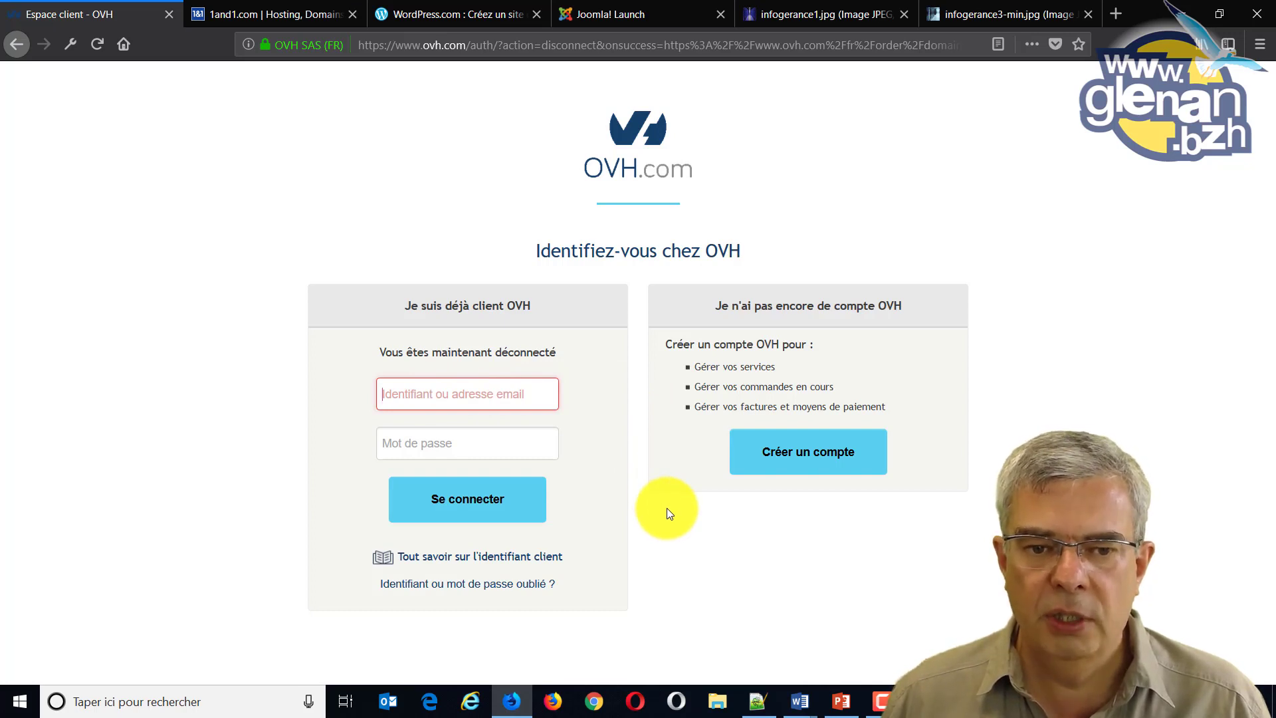
# Choose to create a new OVH account from the identification page.
pyautogui.click(793, 459)
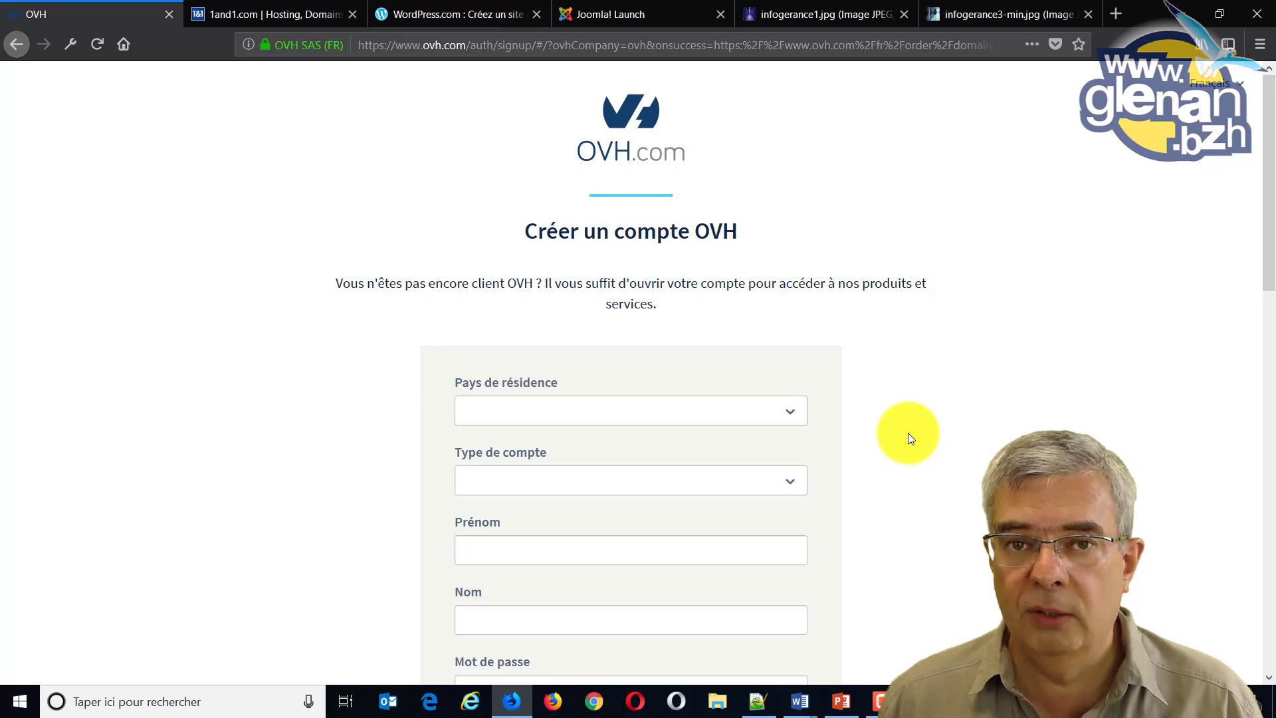
# Set the country of residence to France and the account type to Particulier.
pyautogui.click(580, 415)
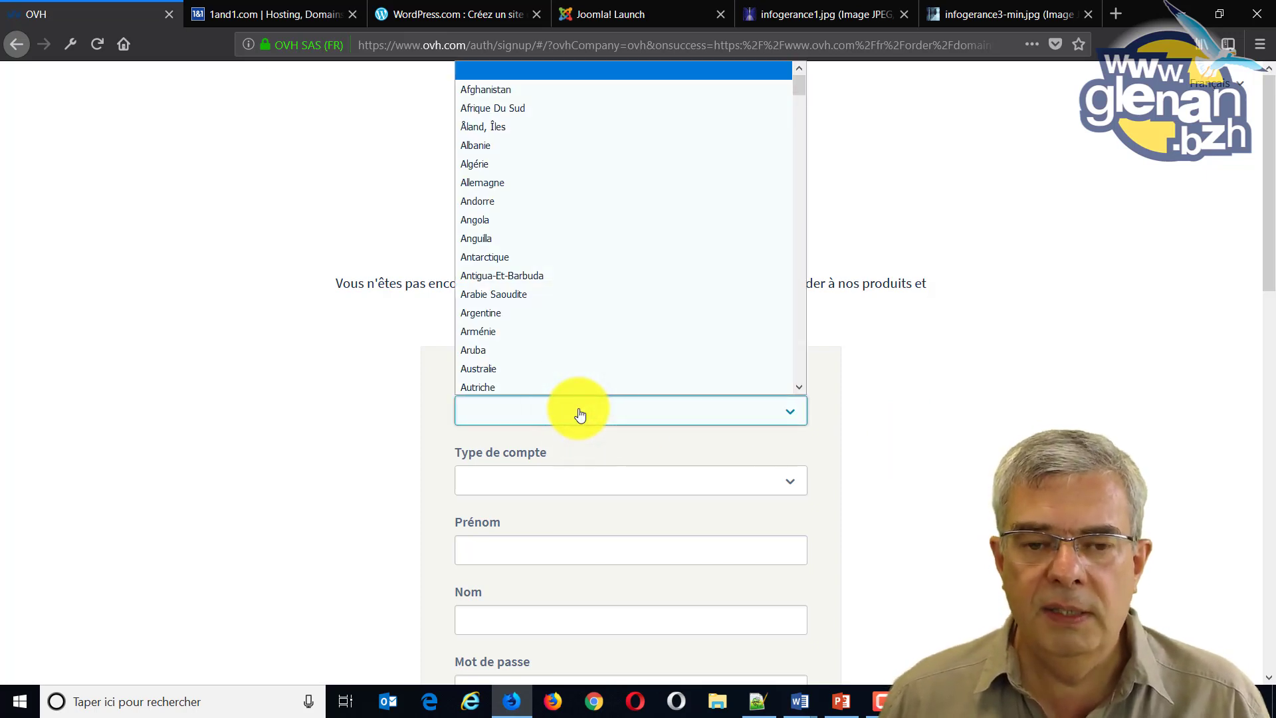
pyautogui.press('g')
pyautogui.press('f')
pyautogui.press('r')
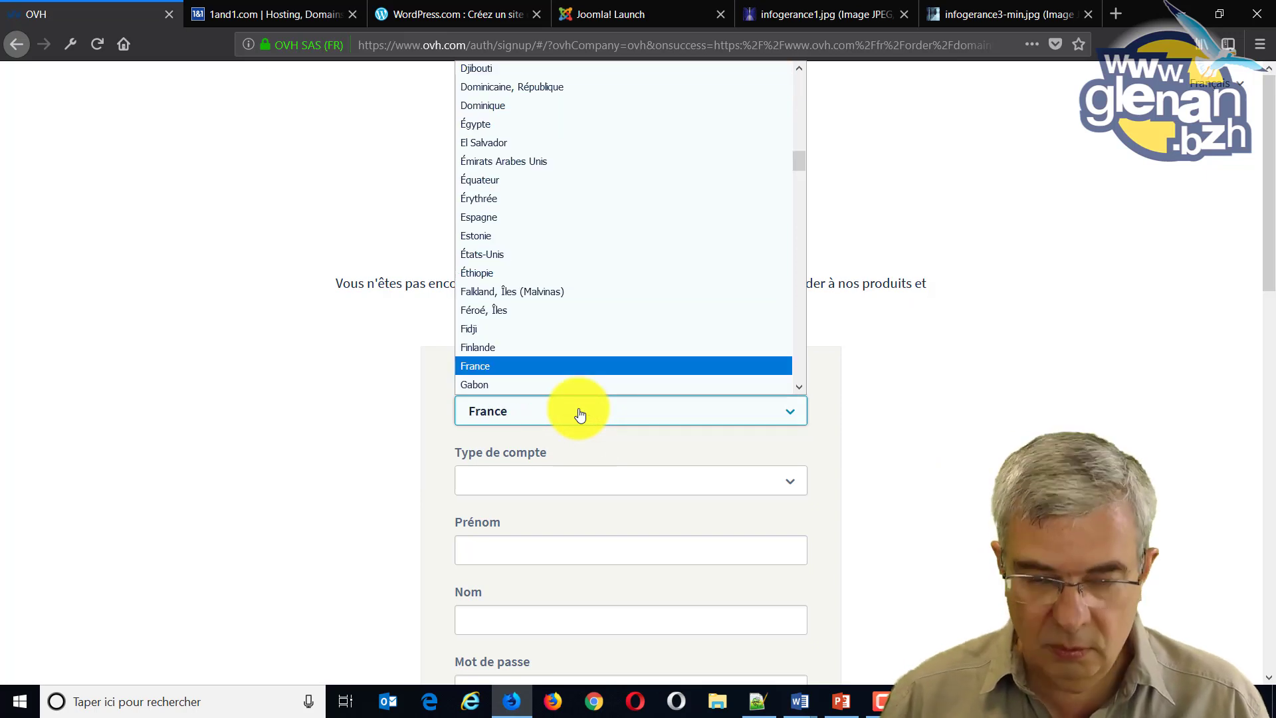
pyautogui.click(501, 366)
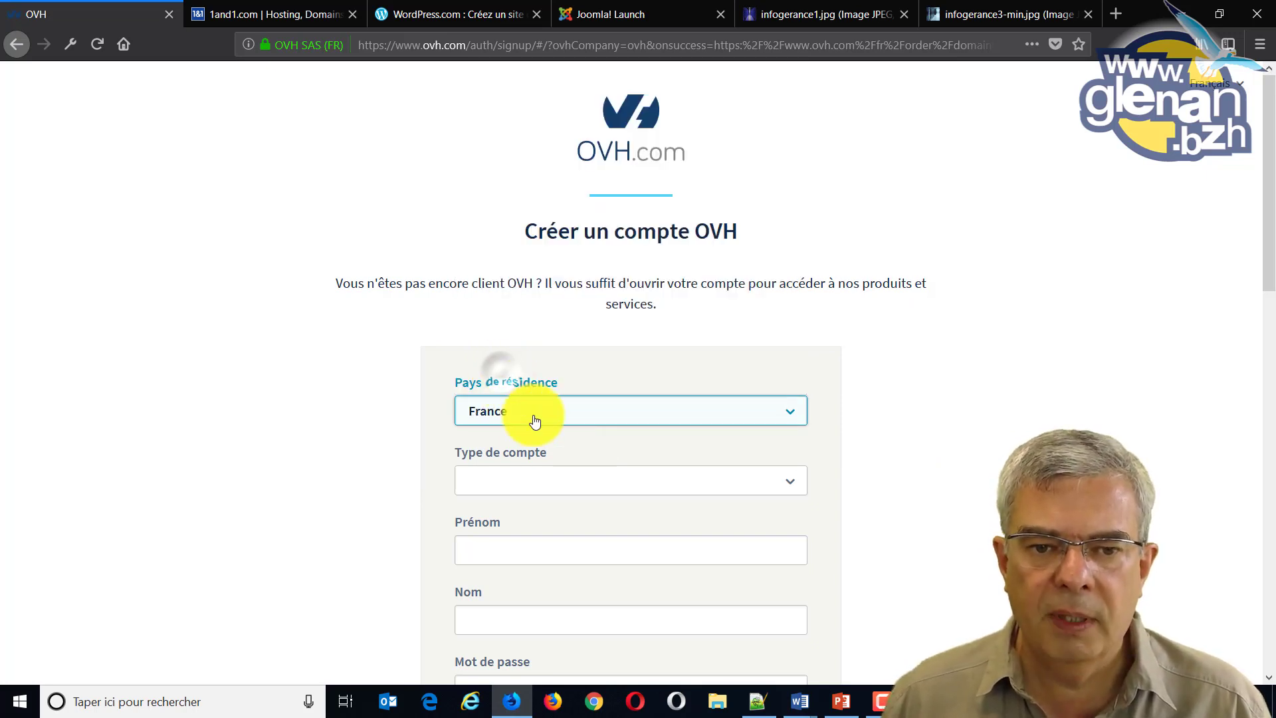
pyautogui.scroll(-3, 924, 456)
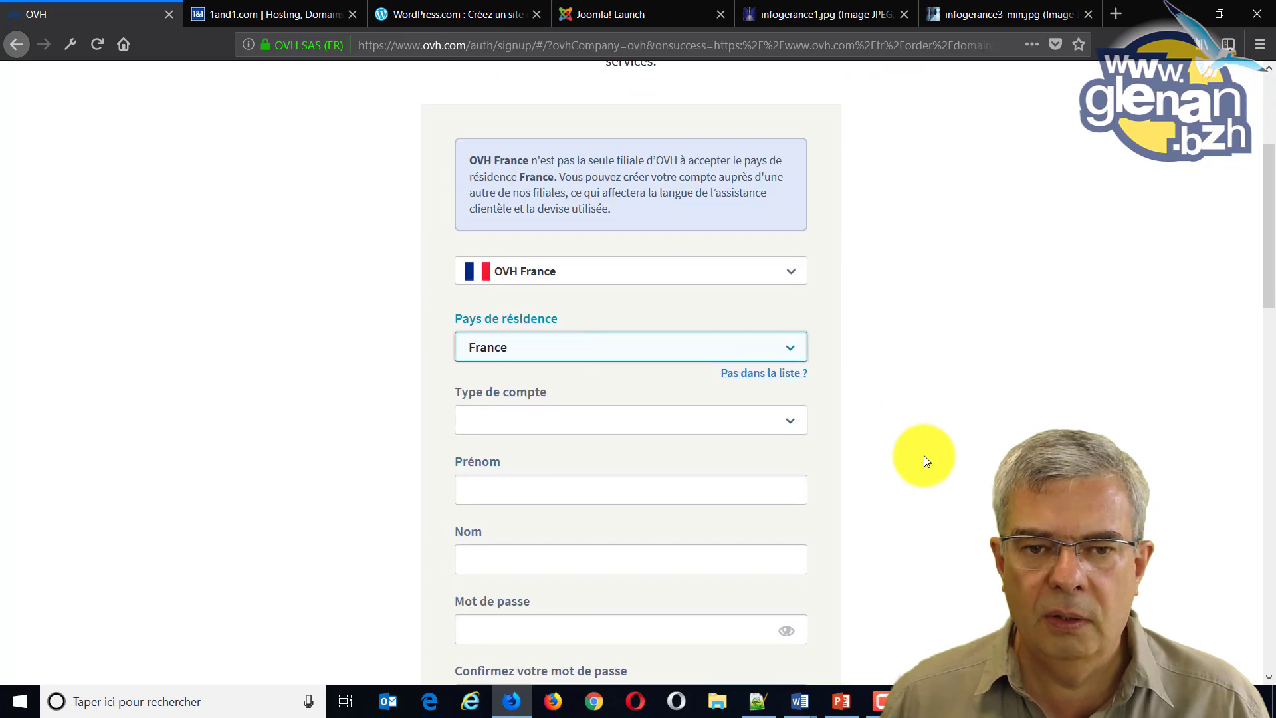
pyautogui.click(576, 418)
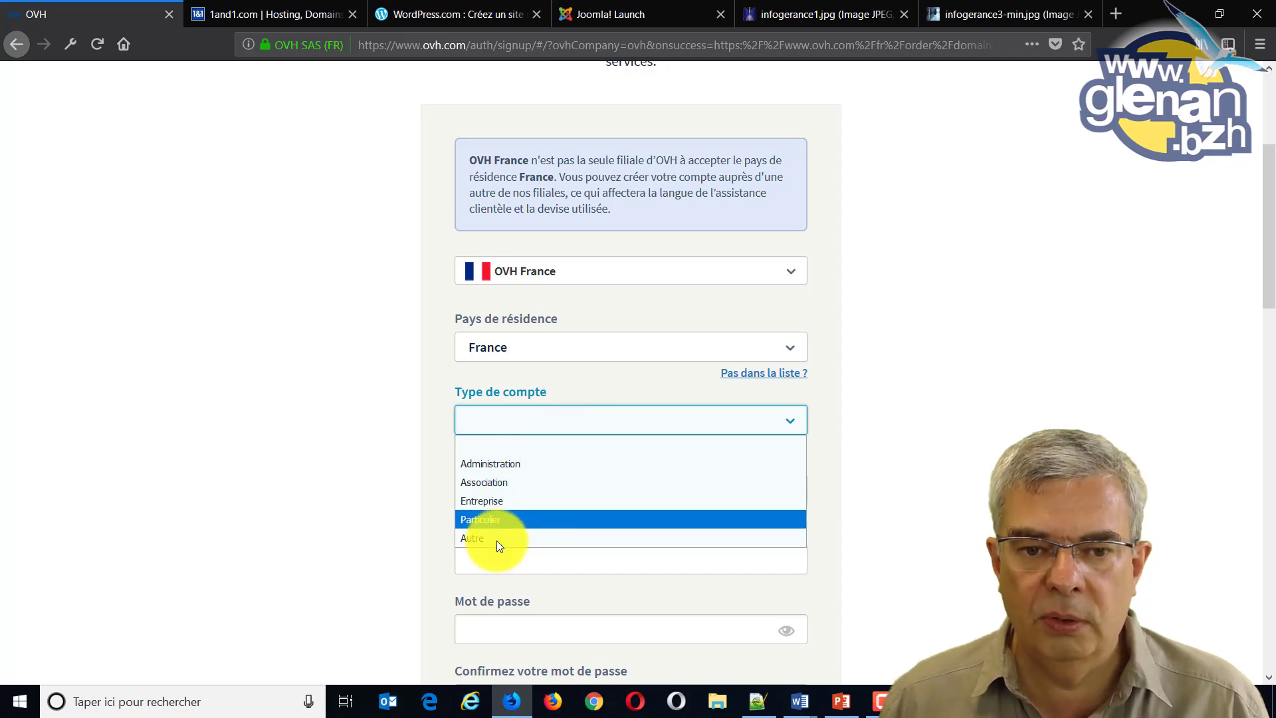
pyautogui.click(501, 519)
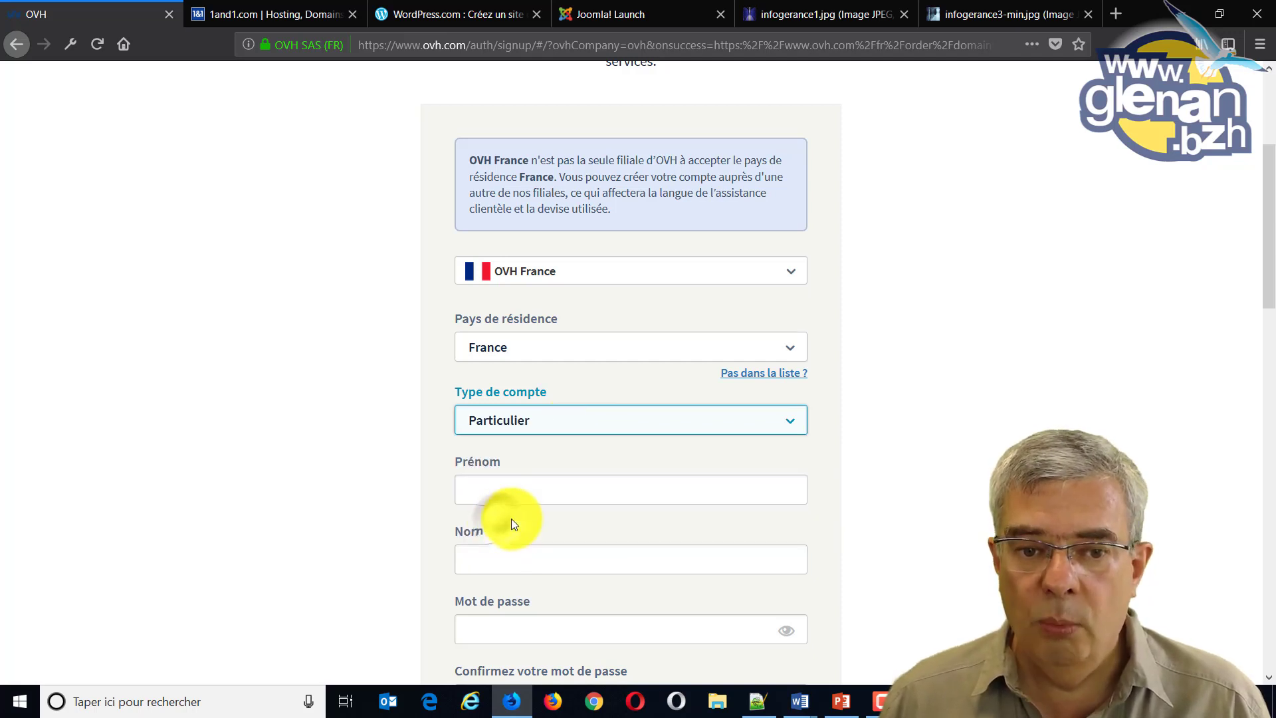
# Fill in the account holder's first name and surname in Prénom and Nom.
pyautogui.click(535, 487)
pyautogui.scroll(-3, 649, 484)
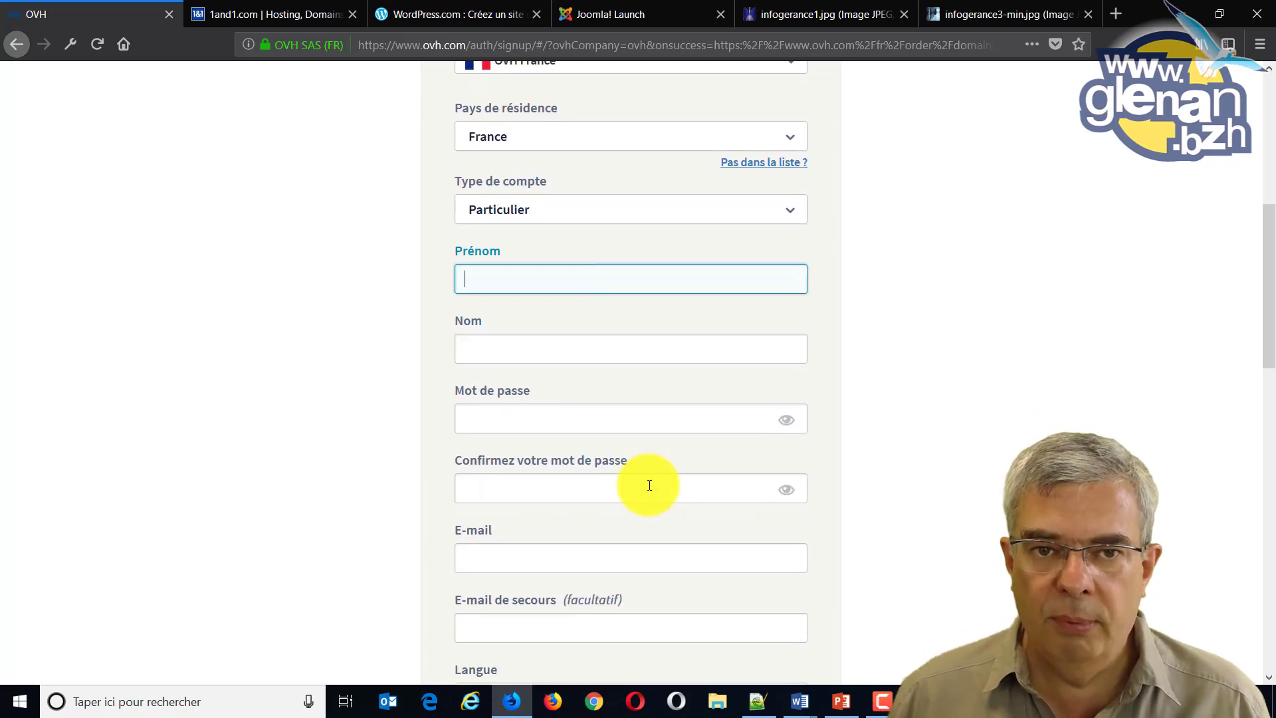
pyautogui.scroll(2, 650, 484)
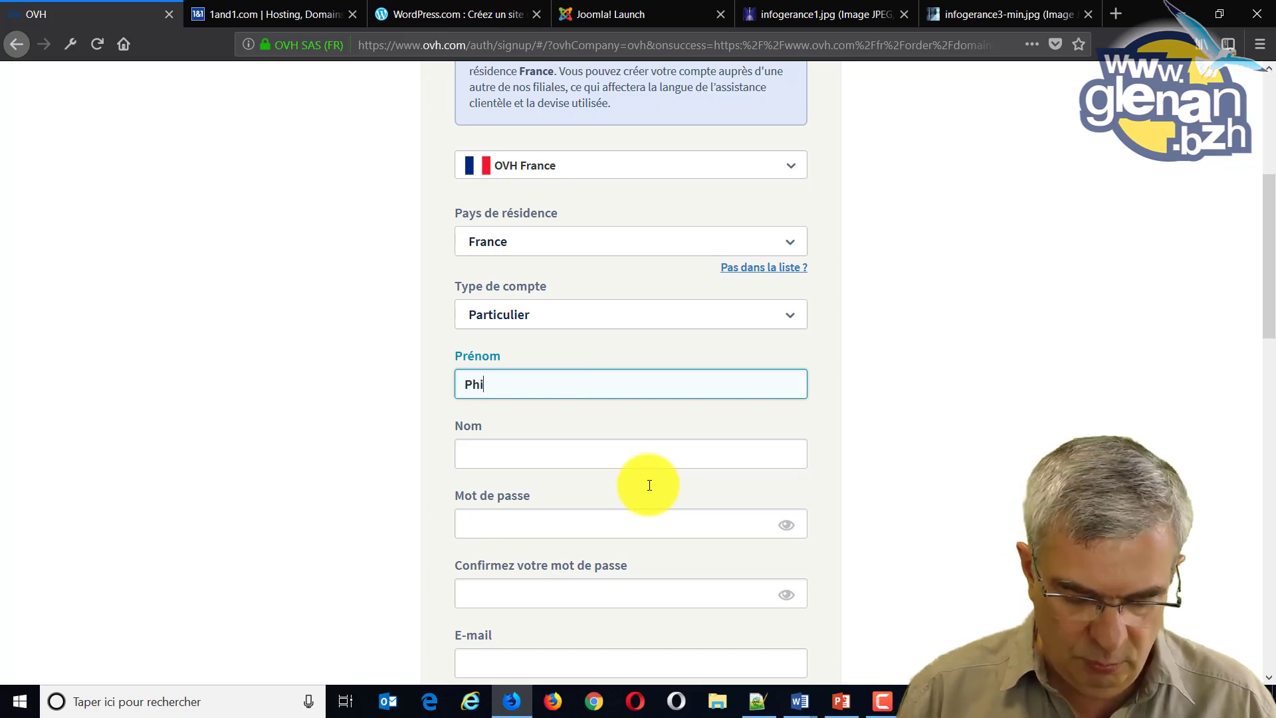
pyautogui.press('Tab')
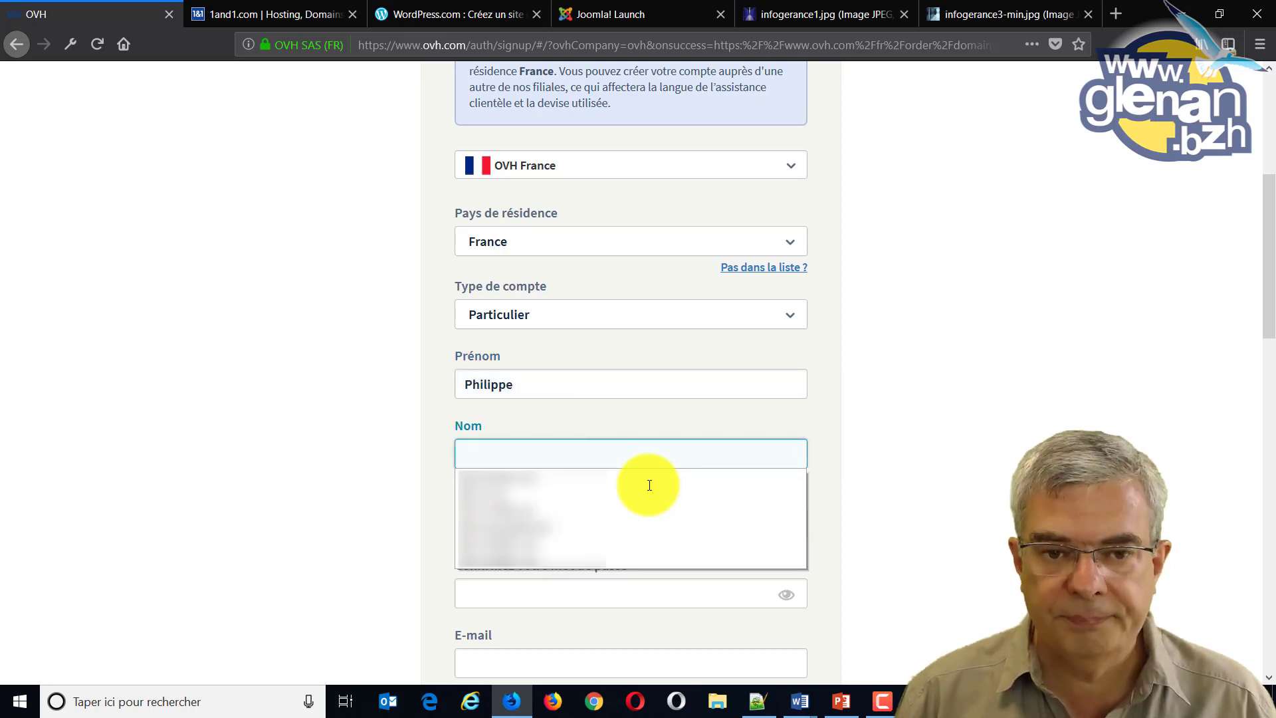
pyautogui.write('LÉ')
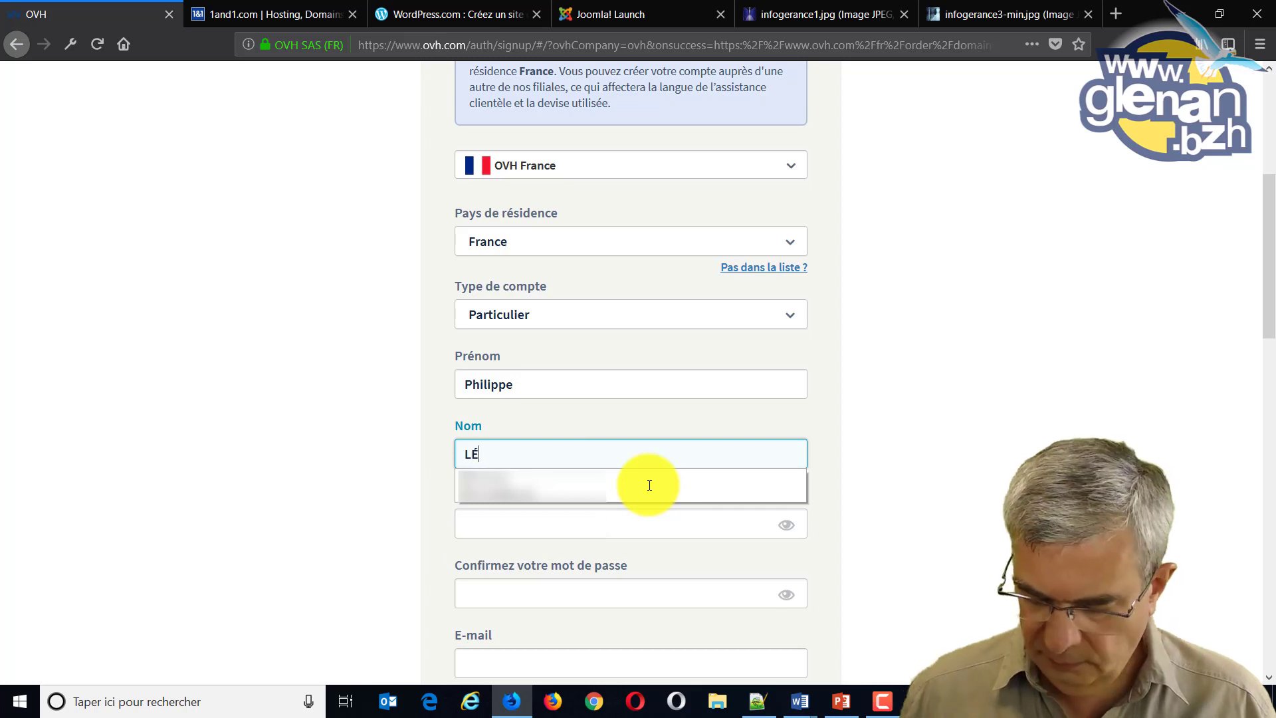
pyautogui.write('OST')
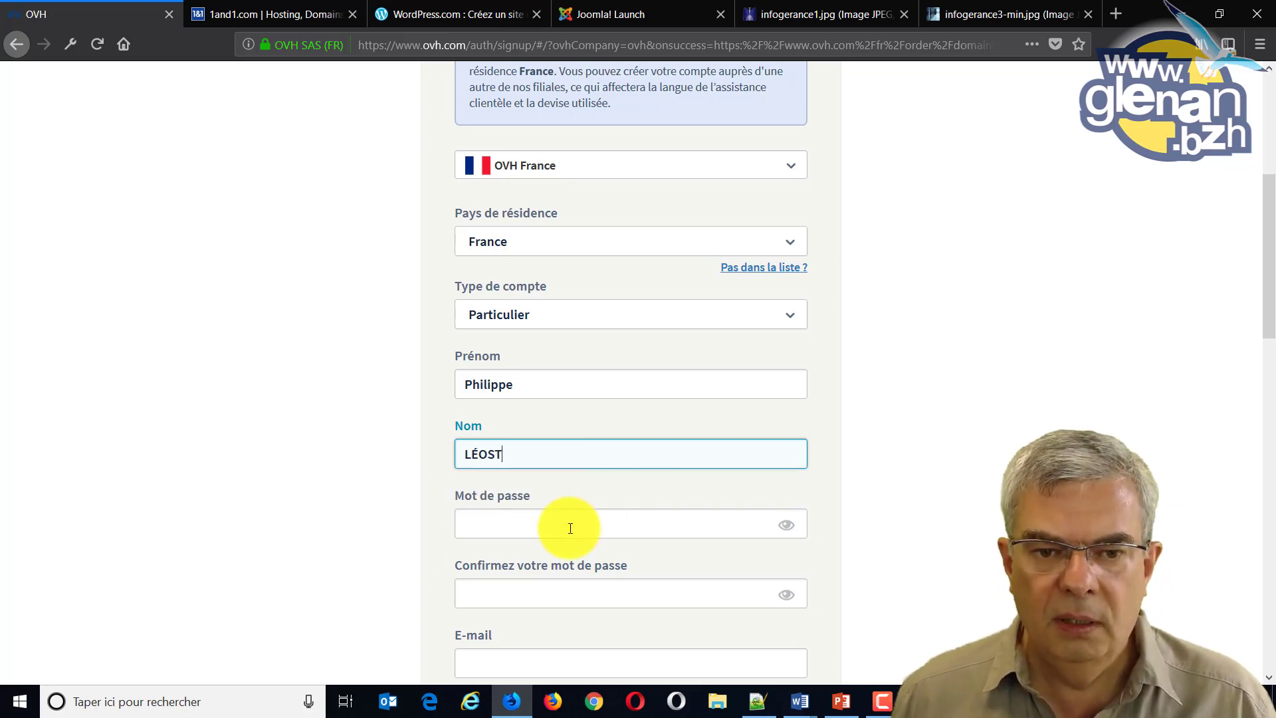
pyautogui.click(570, 525)
pyautogui.scroll(-3, 573, 522)
pyautogui.scroll(-1, 573, 522)
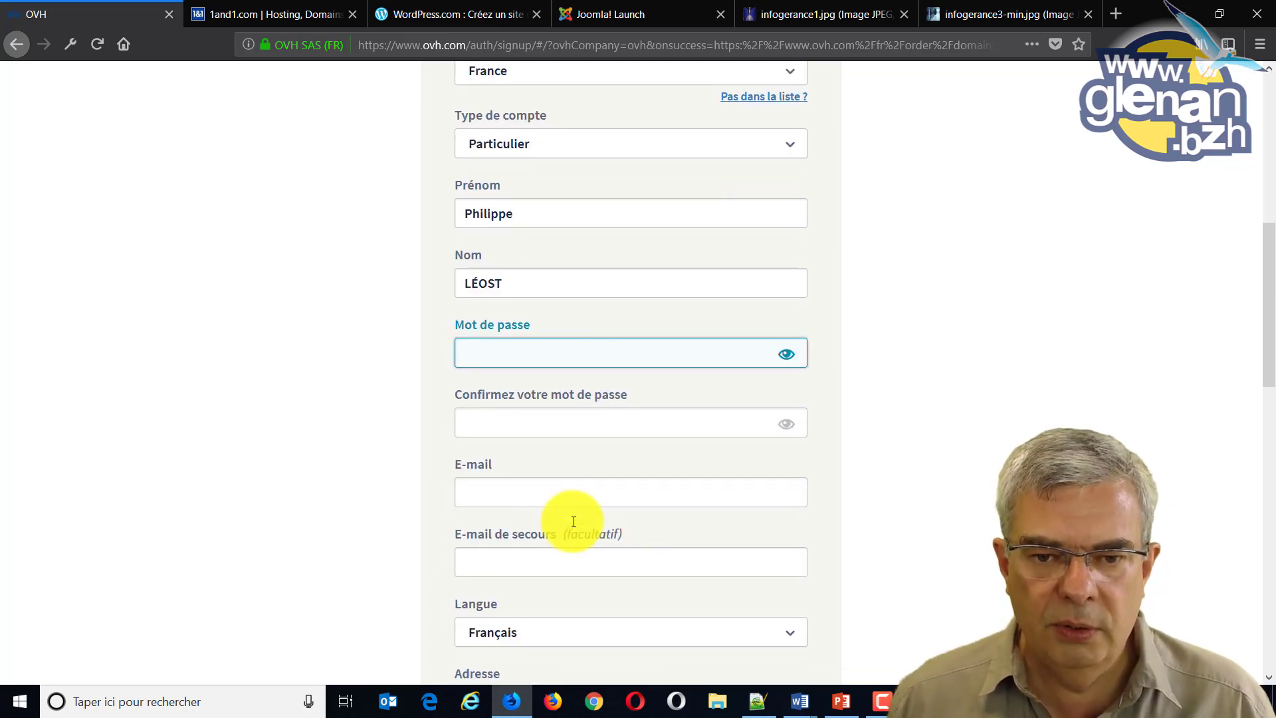
# Enter the account password and a matching confirmation in both password fields.
pyautogui.click(494, 356)
pyautogui.click(495, 356)
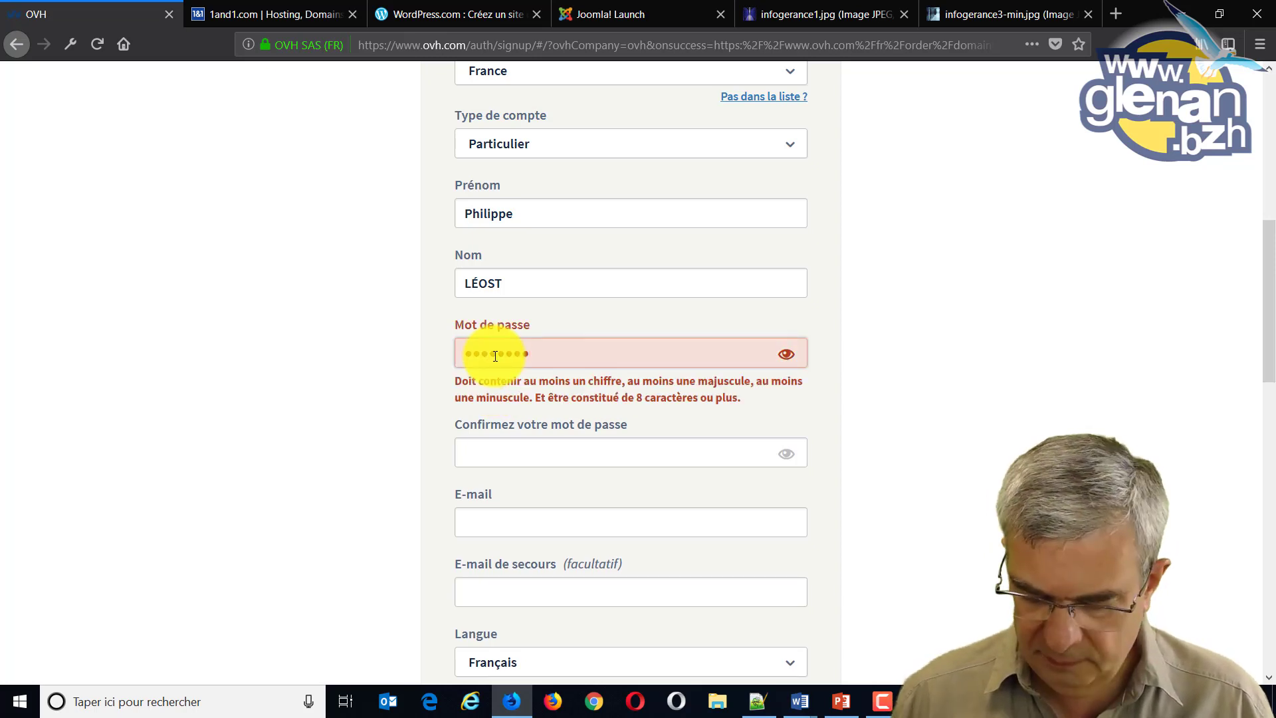
pyautogui.write('1')
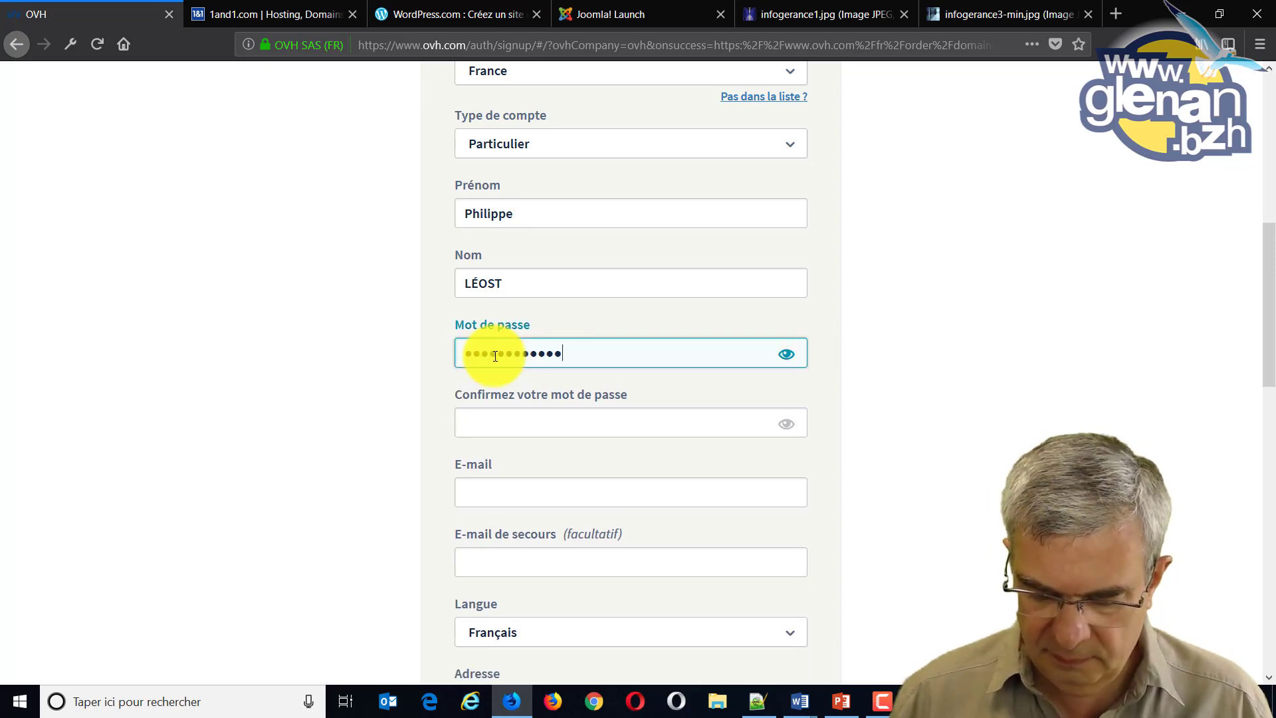
pyautogui.press('Tab')
pyautogui.write('1')
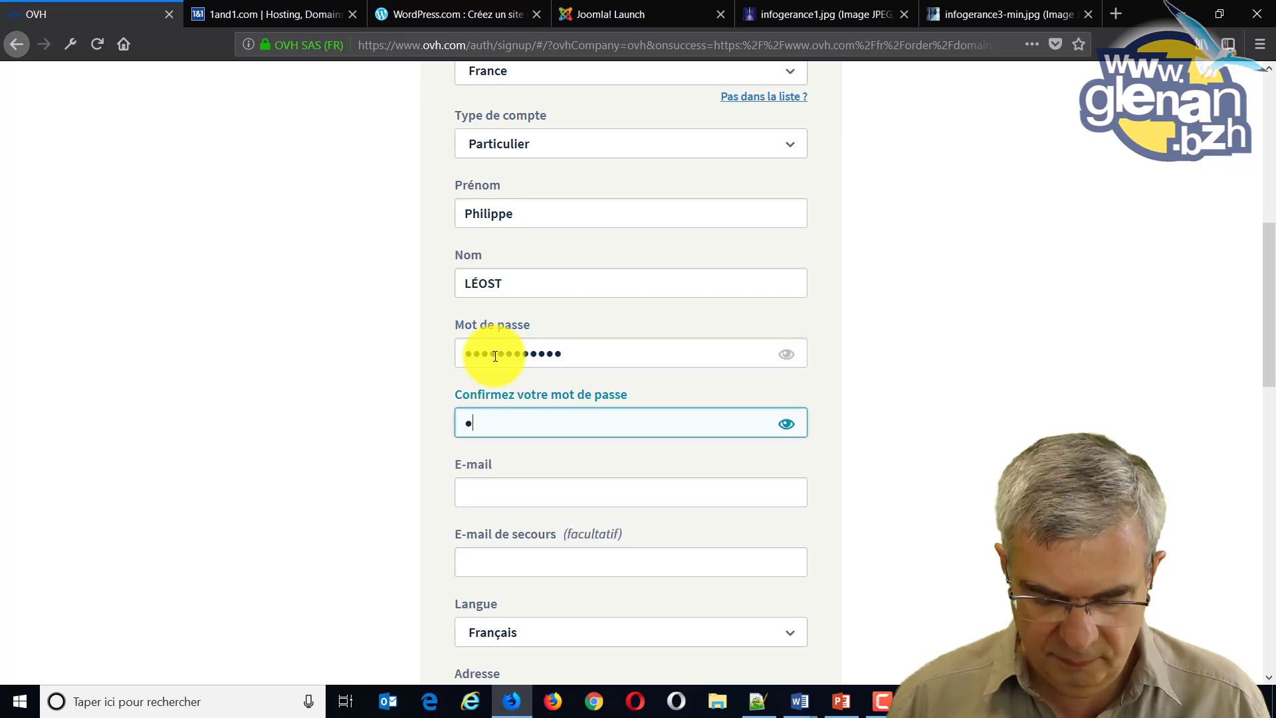
pyautogui.write('1111111')
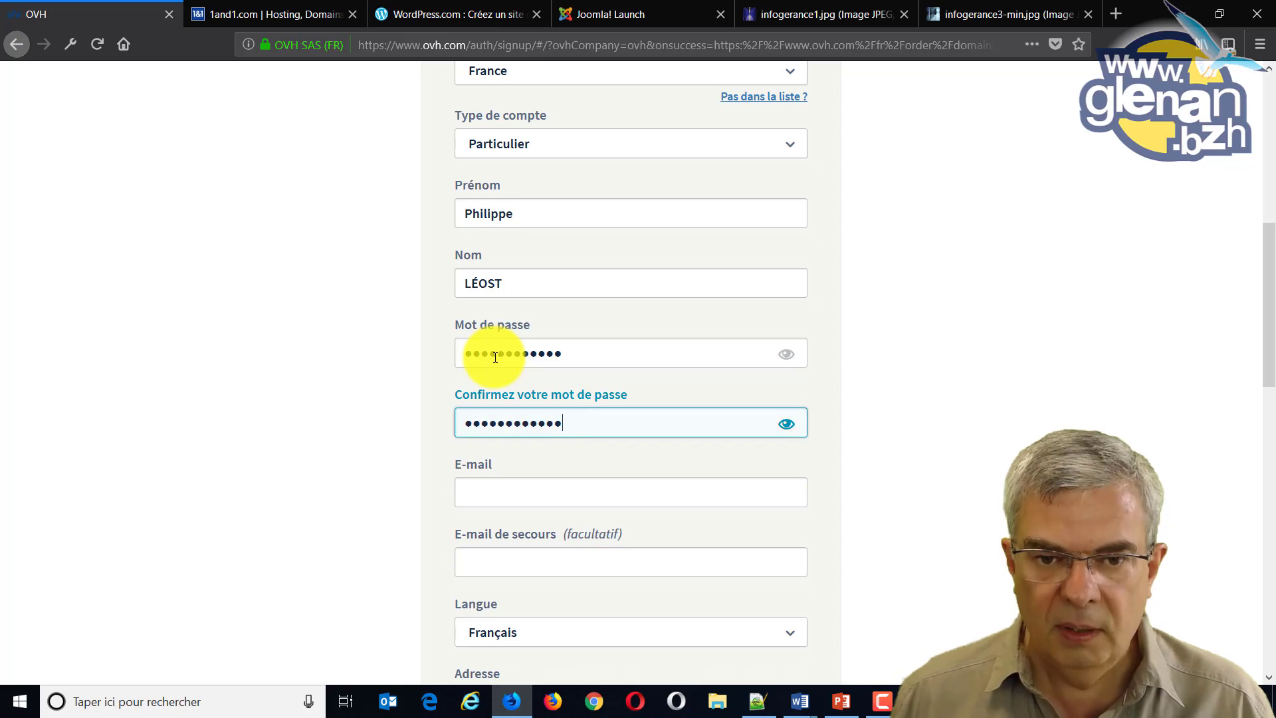
pyautogui.click(514, 487)
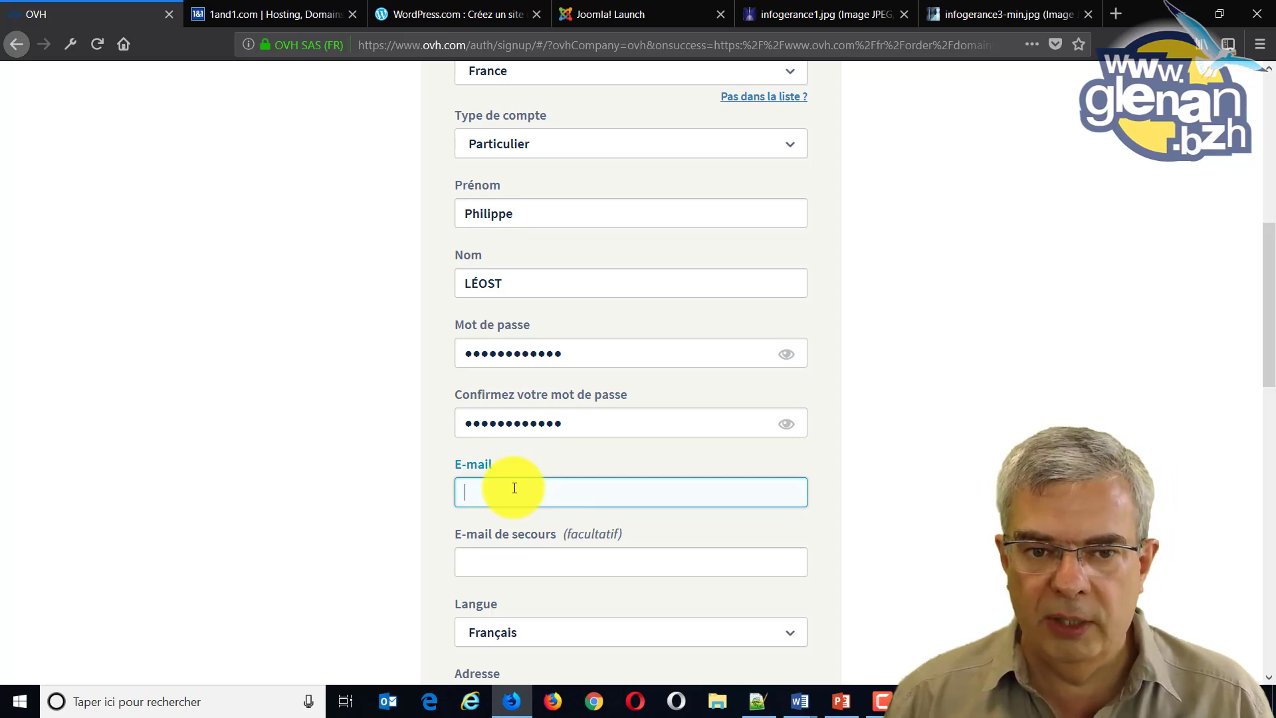
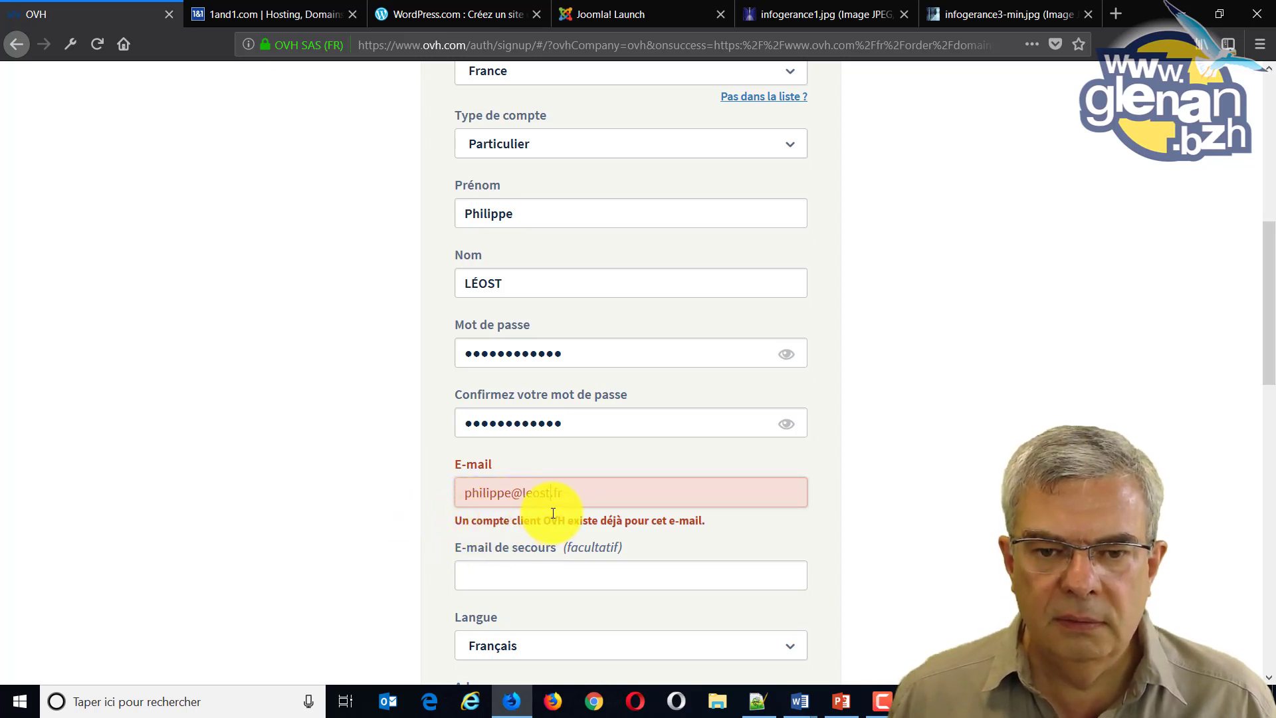
# Enter the main e-mail address, correcting it to one not already used by an OVH account.
pyautogui.moveTo(564, 493); pyautogui.dragTo(502, 493)
pyautogui.click(509, 493)
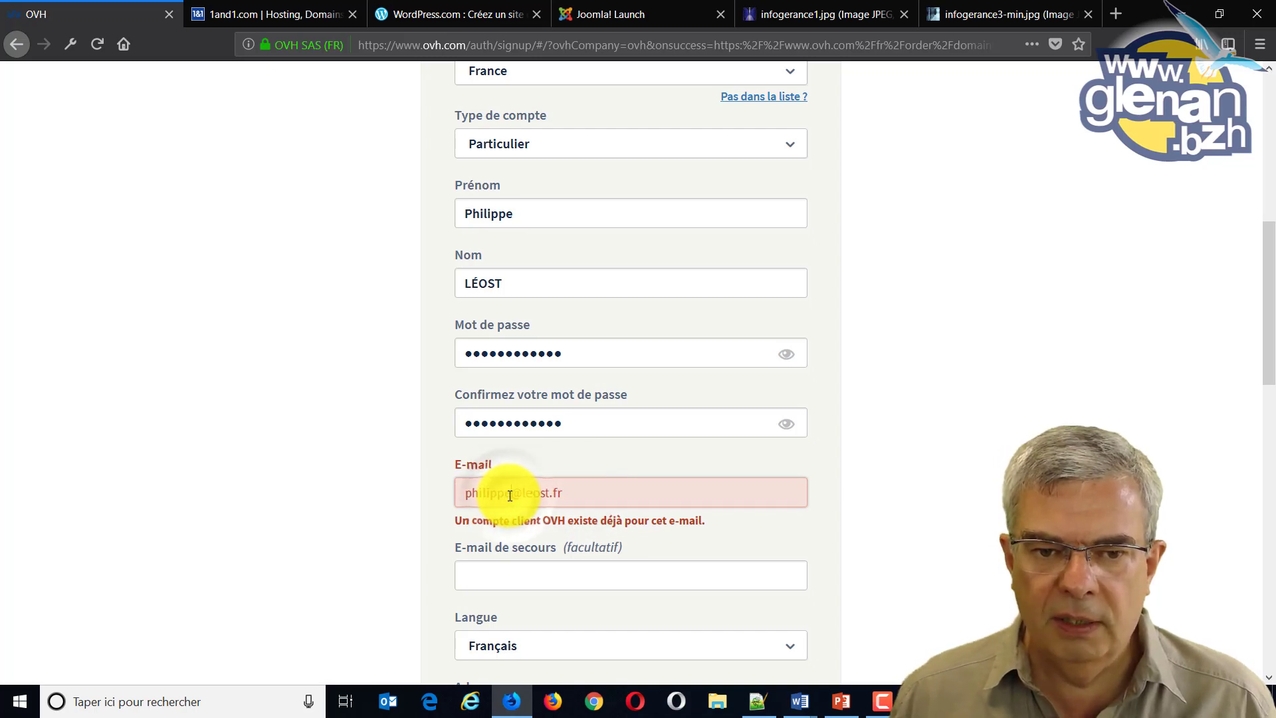
pyautogui.moveTo(511, 493); pyautogui.dragTo(453, 496)
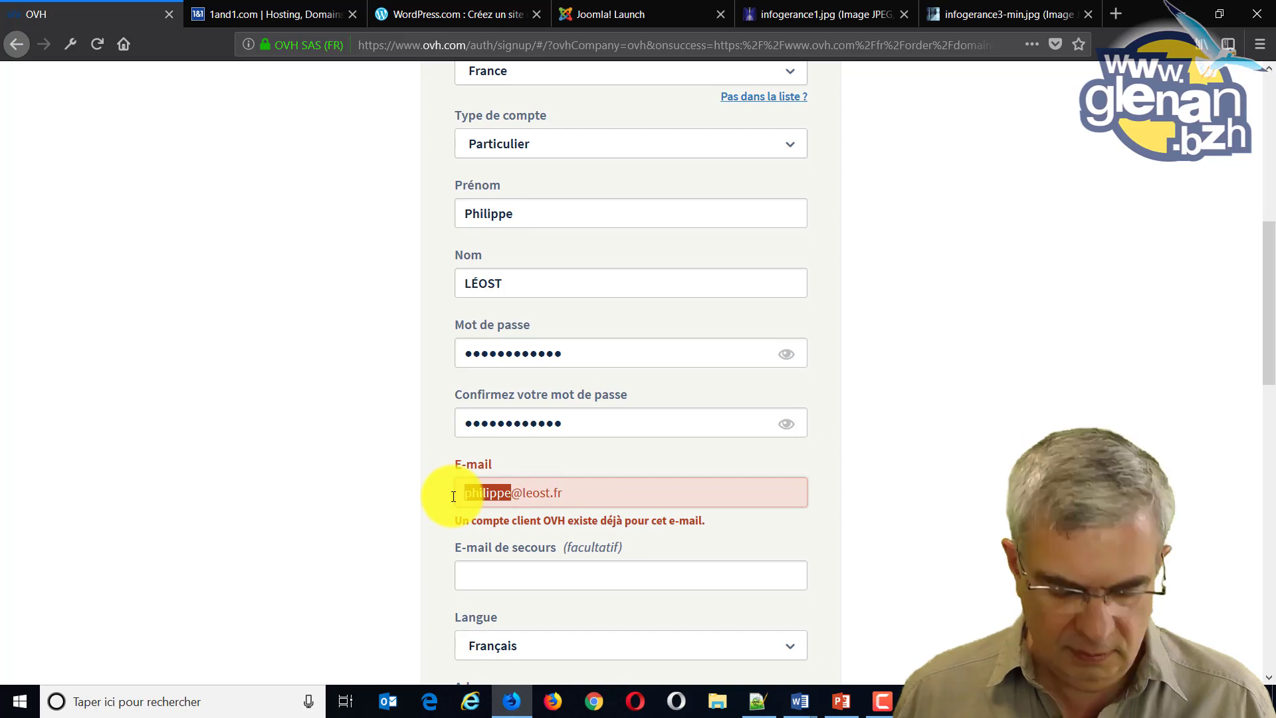
pyautogui.write('bzh')
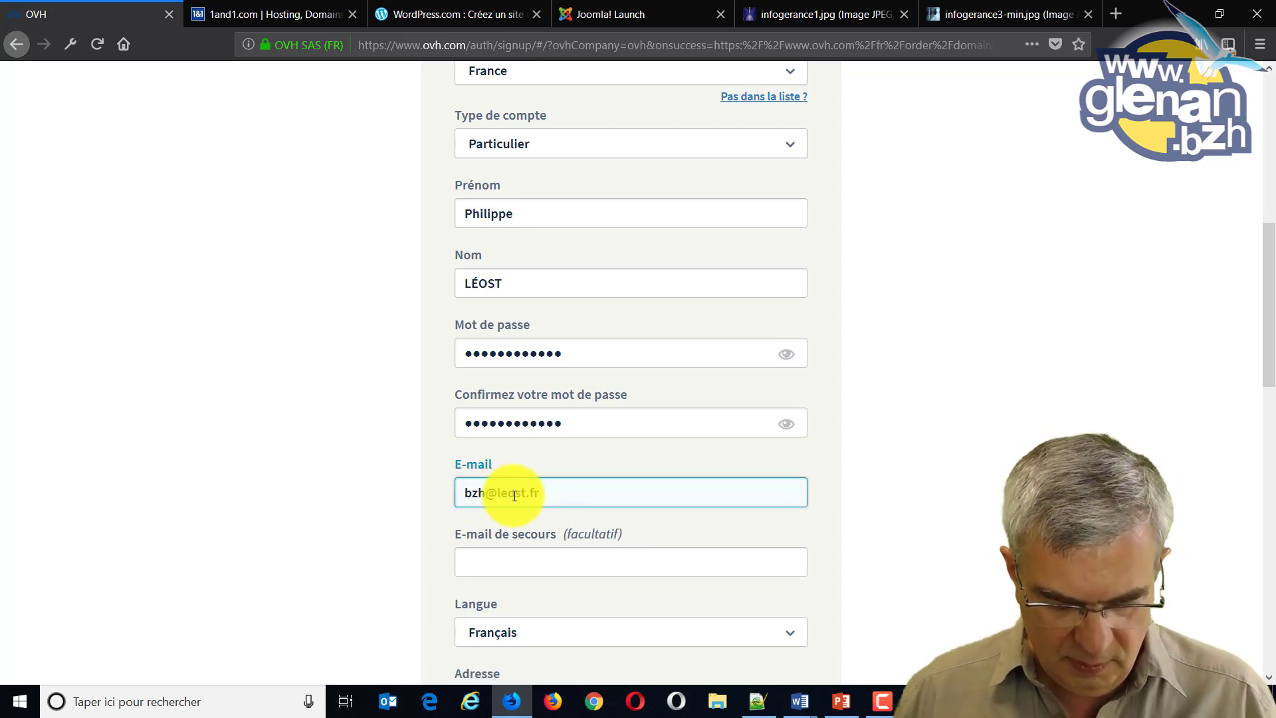
pyautogui.click(562, 495)
pyautogui.press('BackSpace')
pyautogui.press('BackSpace')
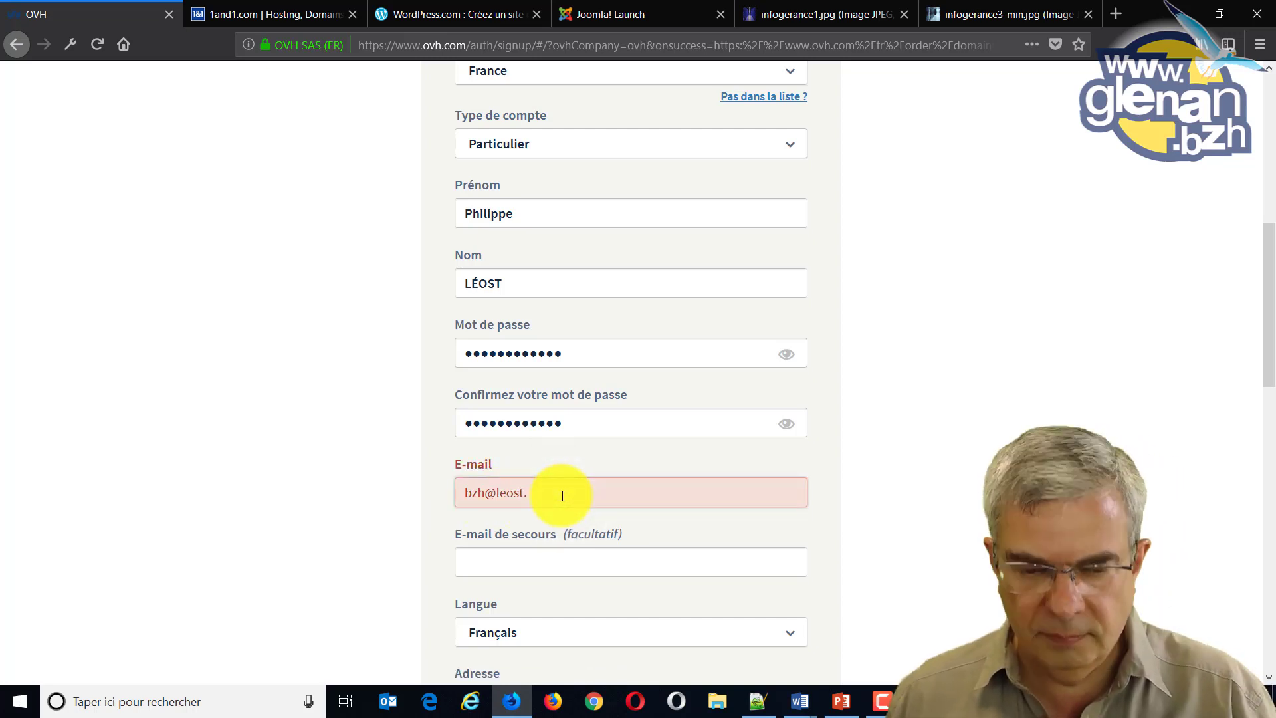
pyautogui.write('com')
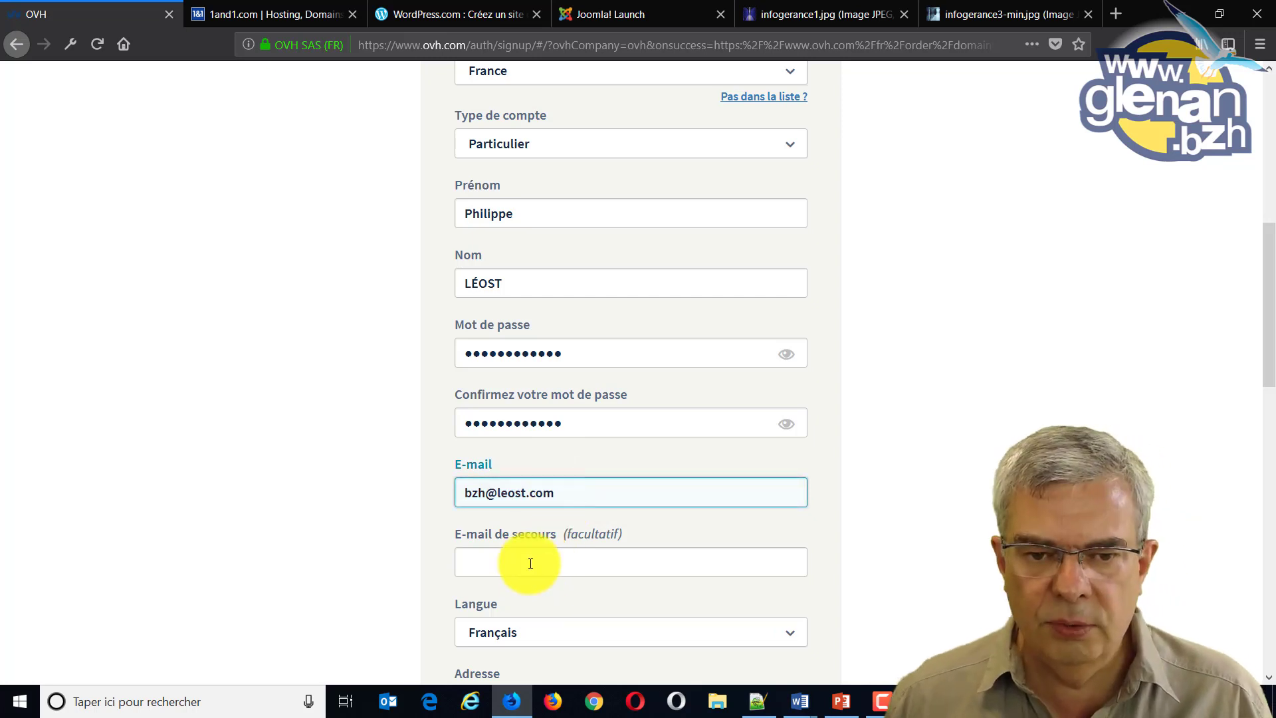
# Fill in the backup e-mail address in E-mail de secours.
pyautogui.click(530, 563)
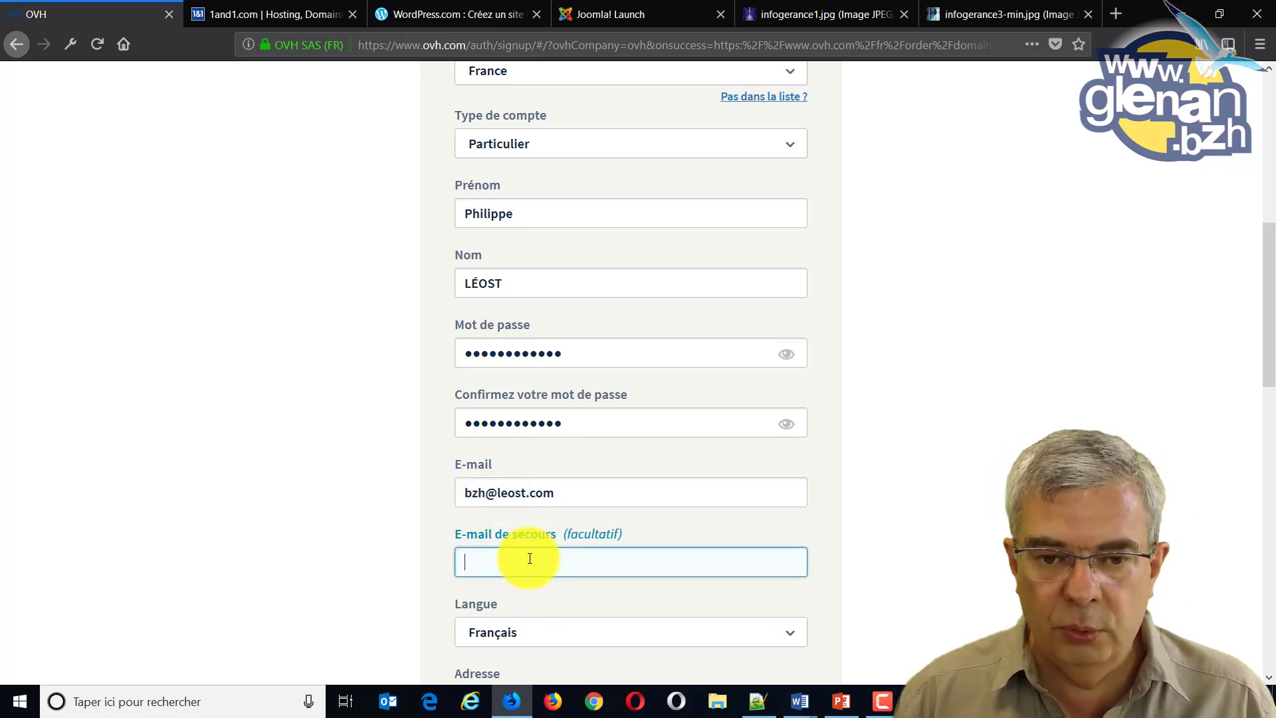
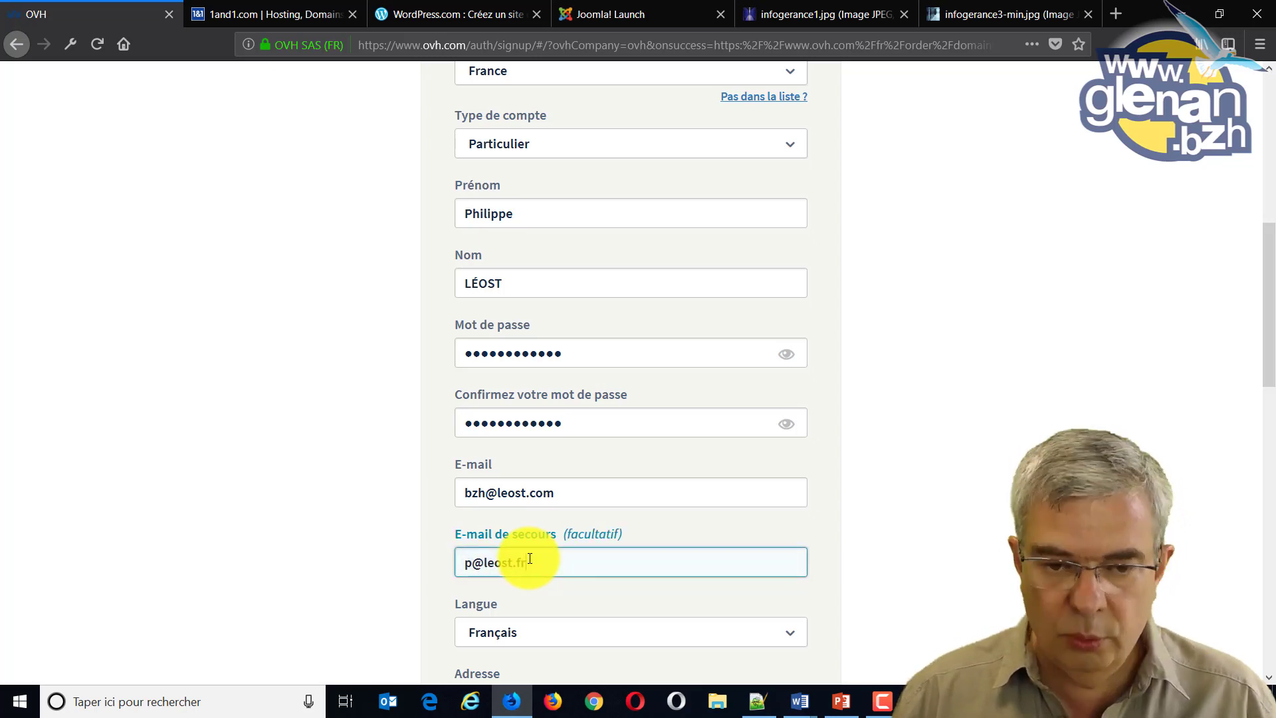
pyautogui.scroll(-3, 555, 570)
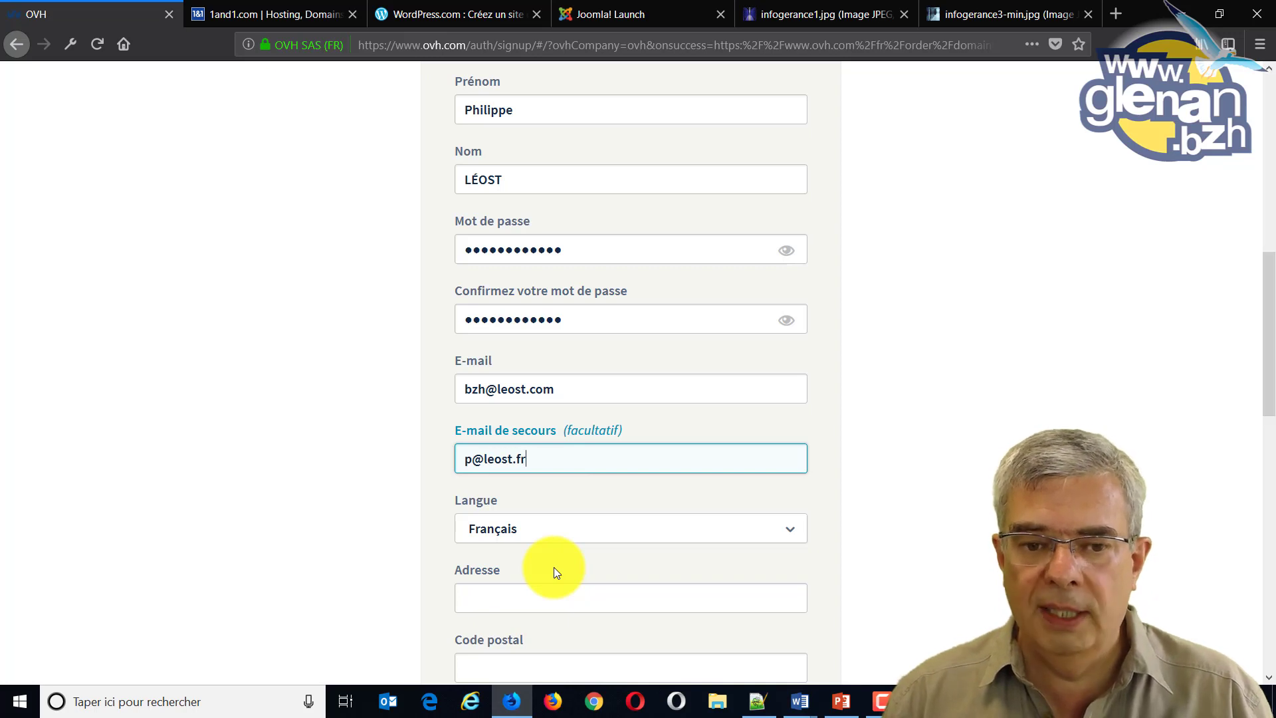
# Enter the account holder's street address, postal code and town.
pyautogui.scroll(-3, 531, 531)
pyautogui.click(518, 499)
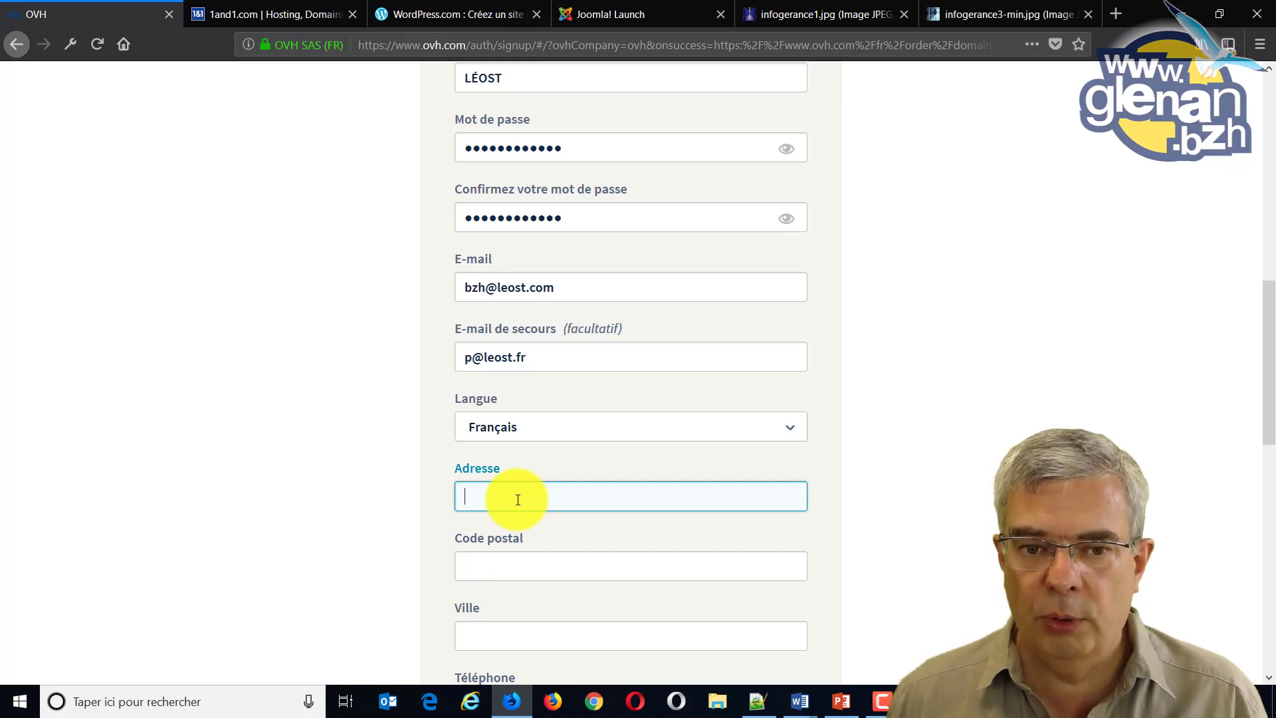
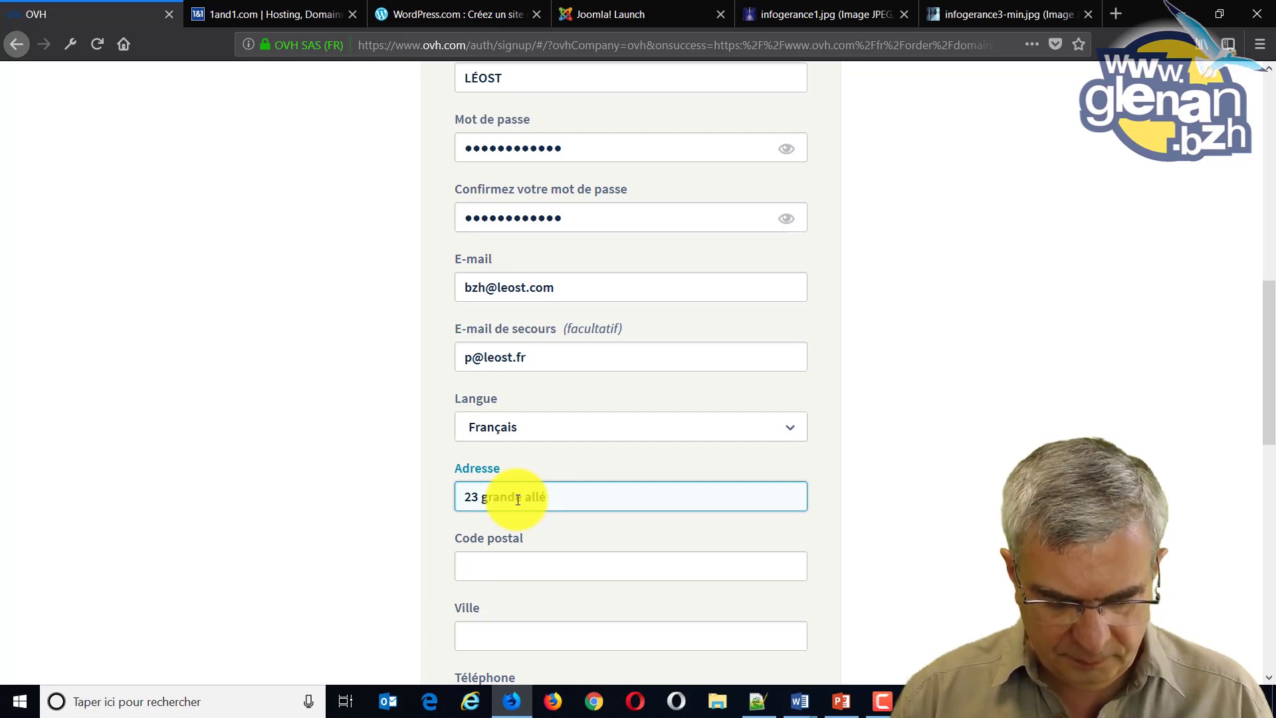
pyautogui.press('Tab')
pyautogui.write('291701')
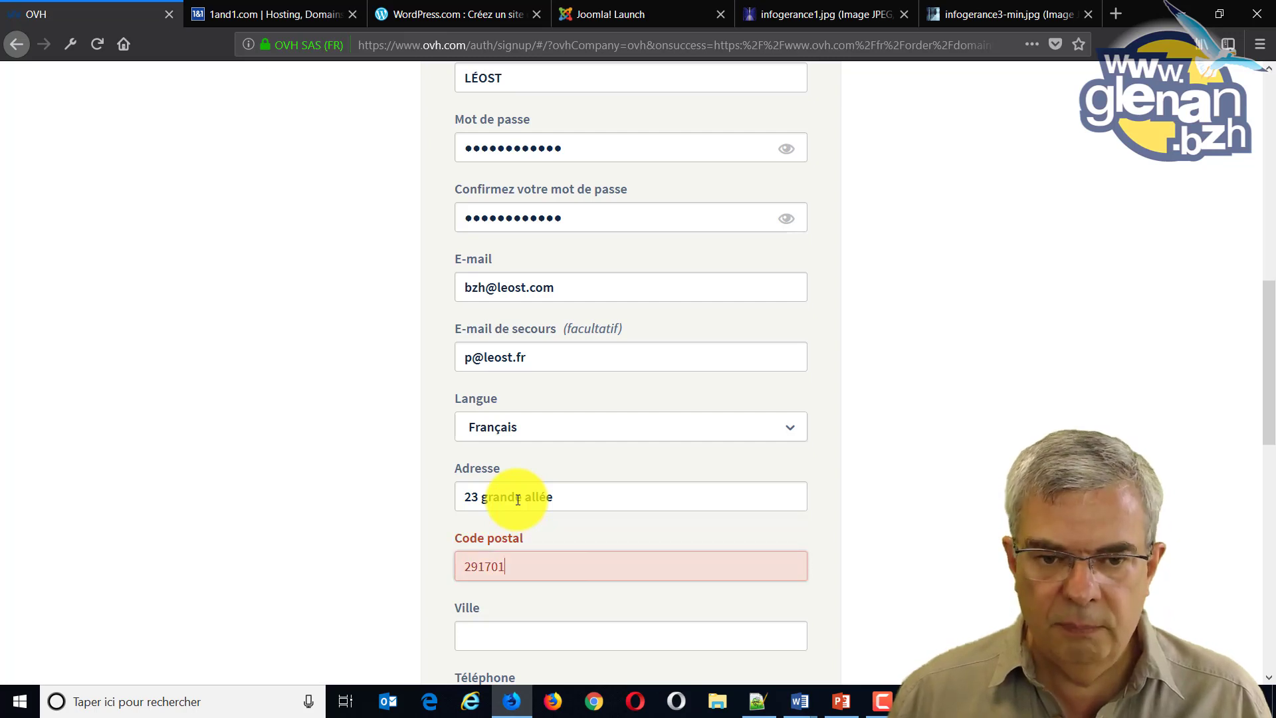
pyautogui.press('BackSpace')
pyautogui.press('Tab')
pyautogui.write('FO')
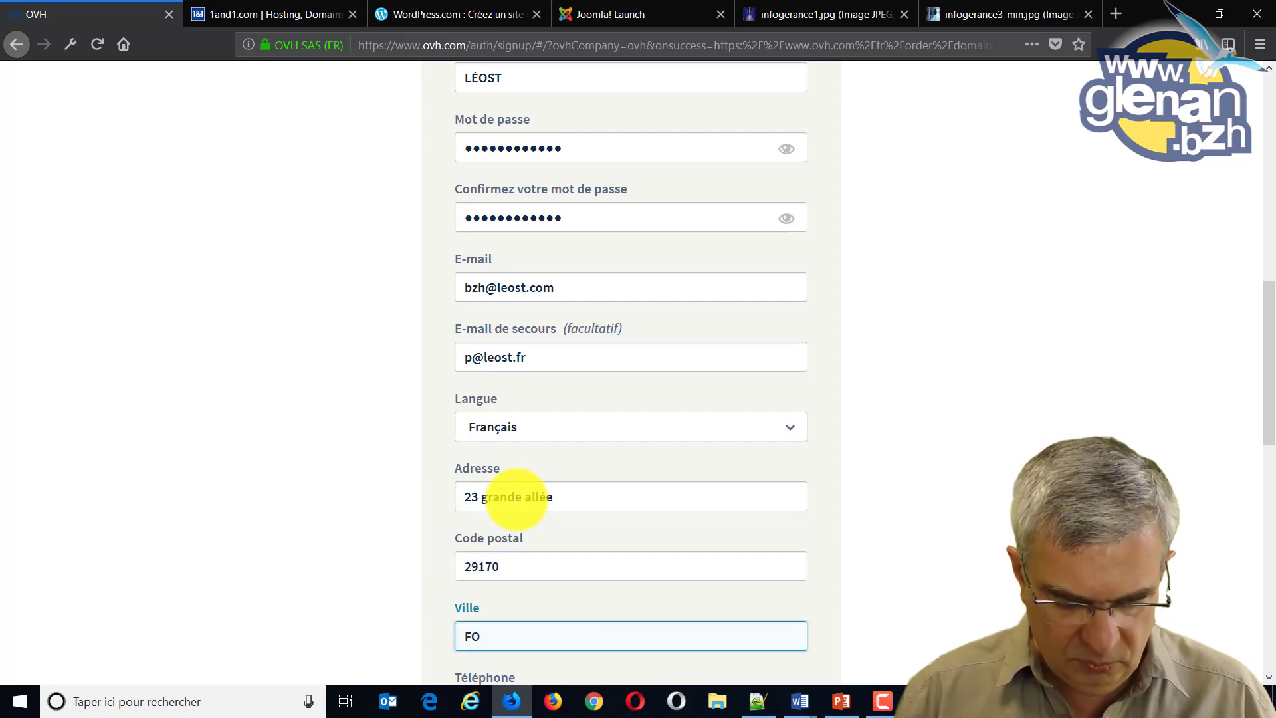
pyautogui.press('BackSpace')
pyautogui.write('o')
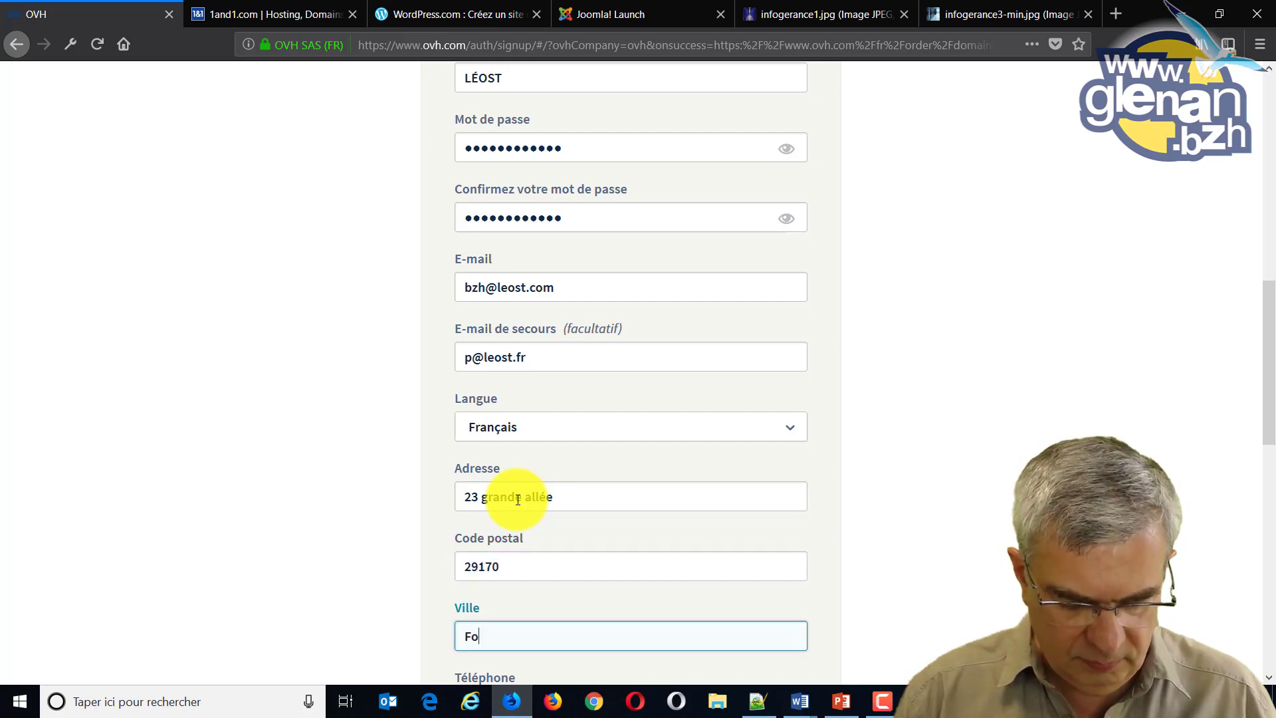
pyautogui.write('uesnant')
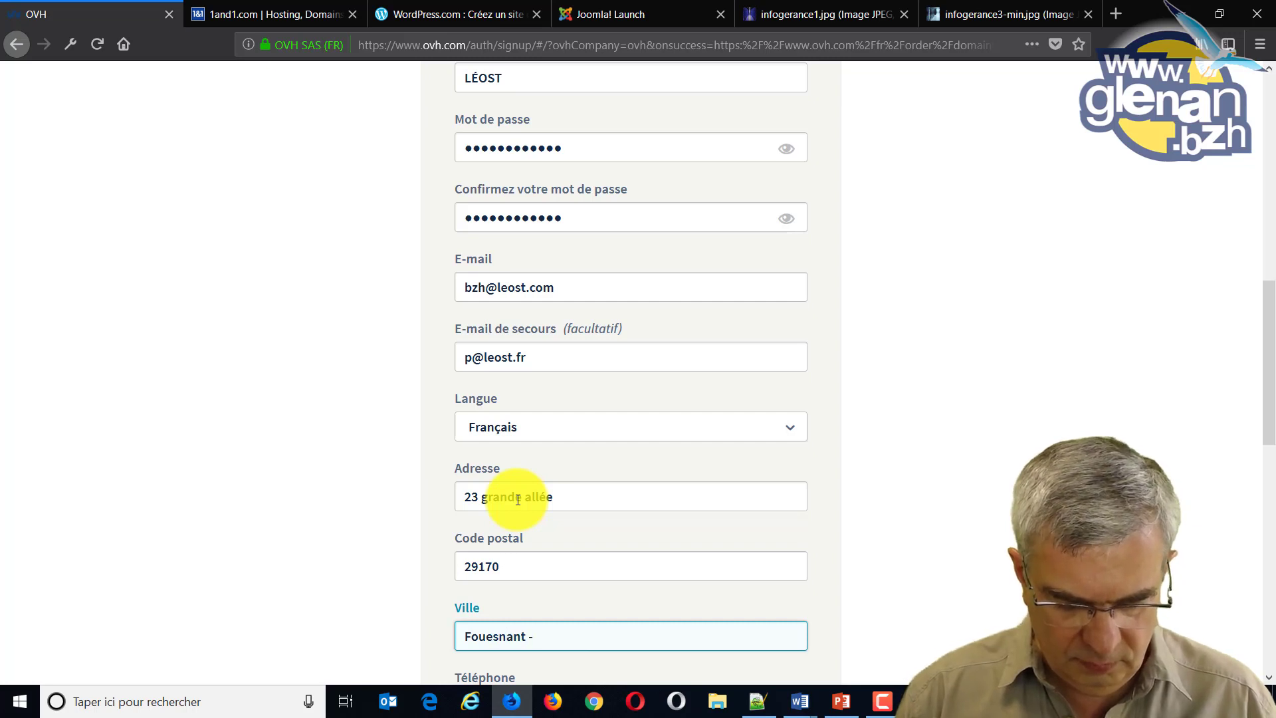
pyautogui.write(' - les G')
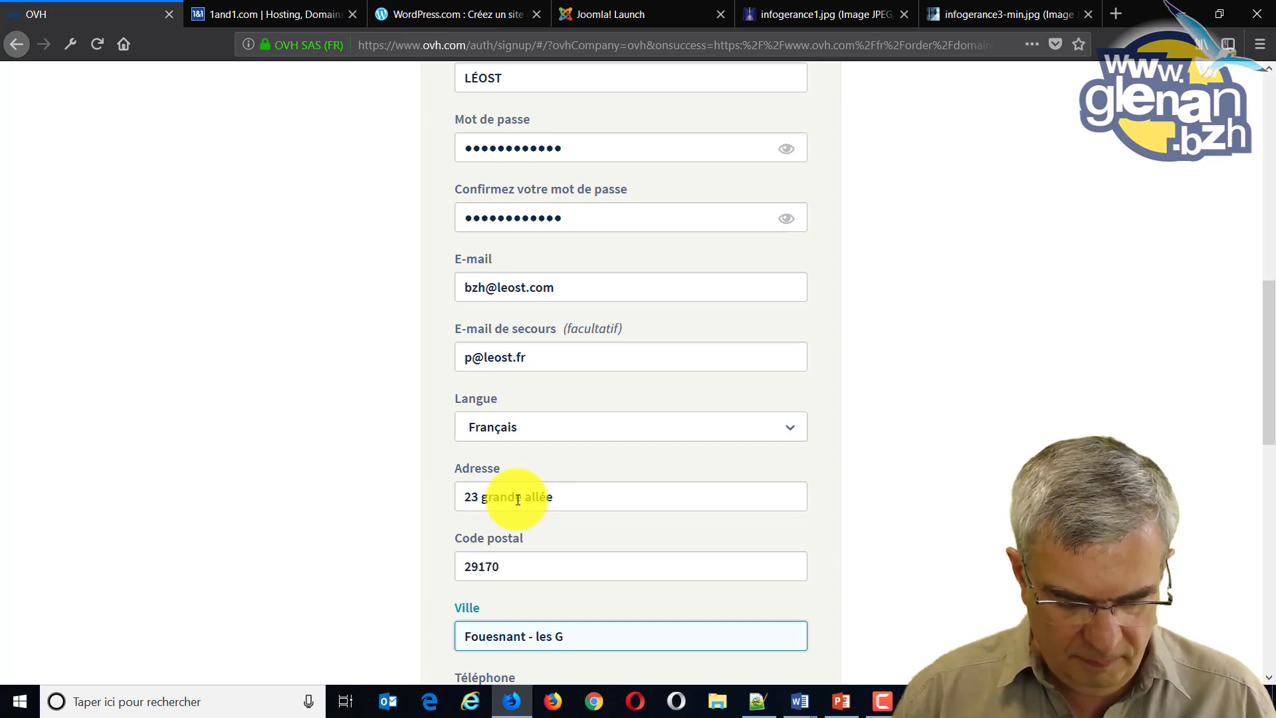
pyautogui.write('lénan')
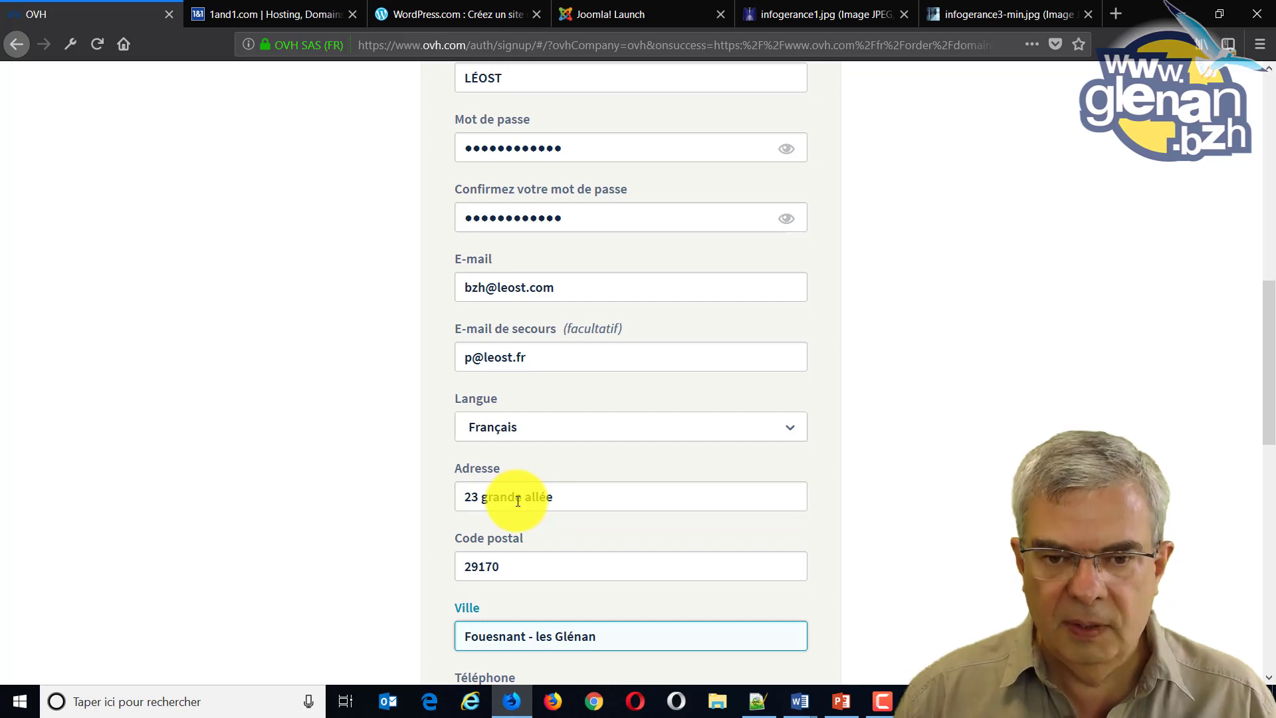
pyautogui.scroll(-3, 421, 499)
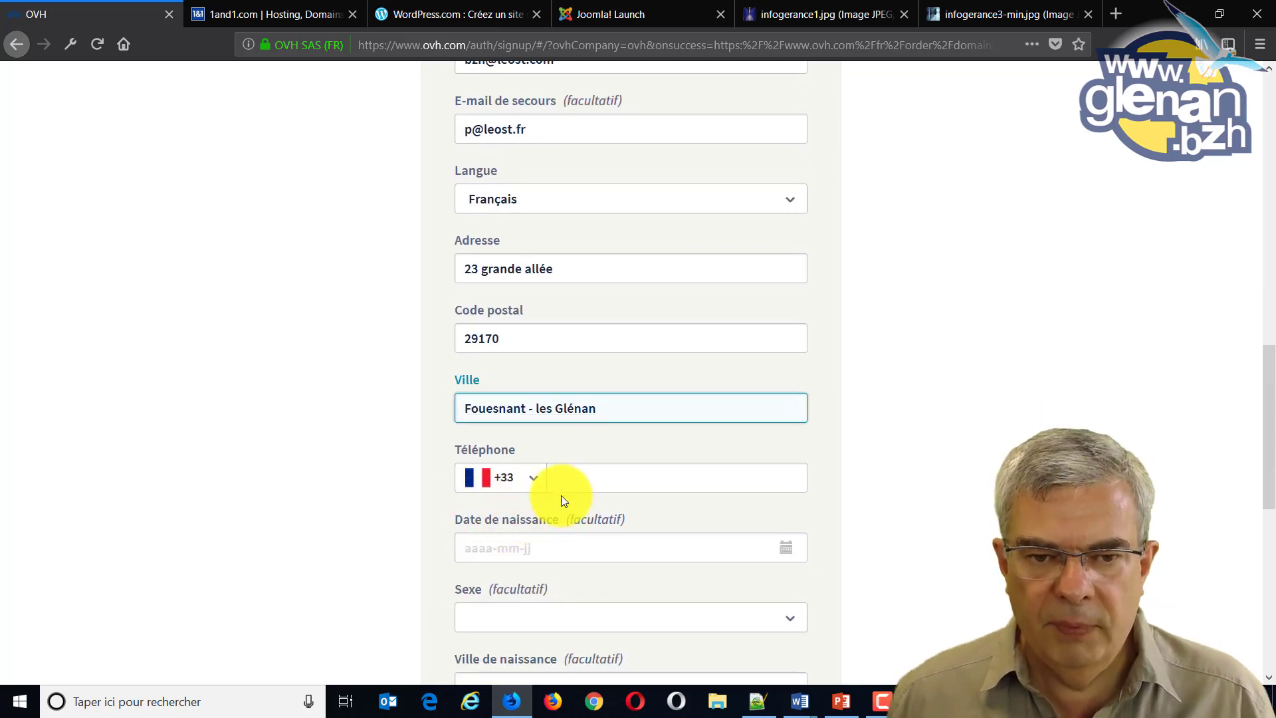
# Enter the phone number without its leading zero, leaving the birth date empty.
pyautogui.click(580, 481)
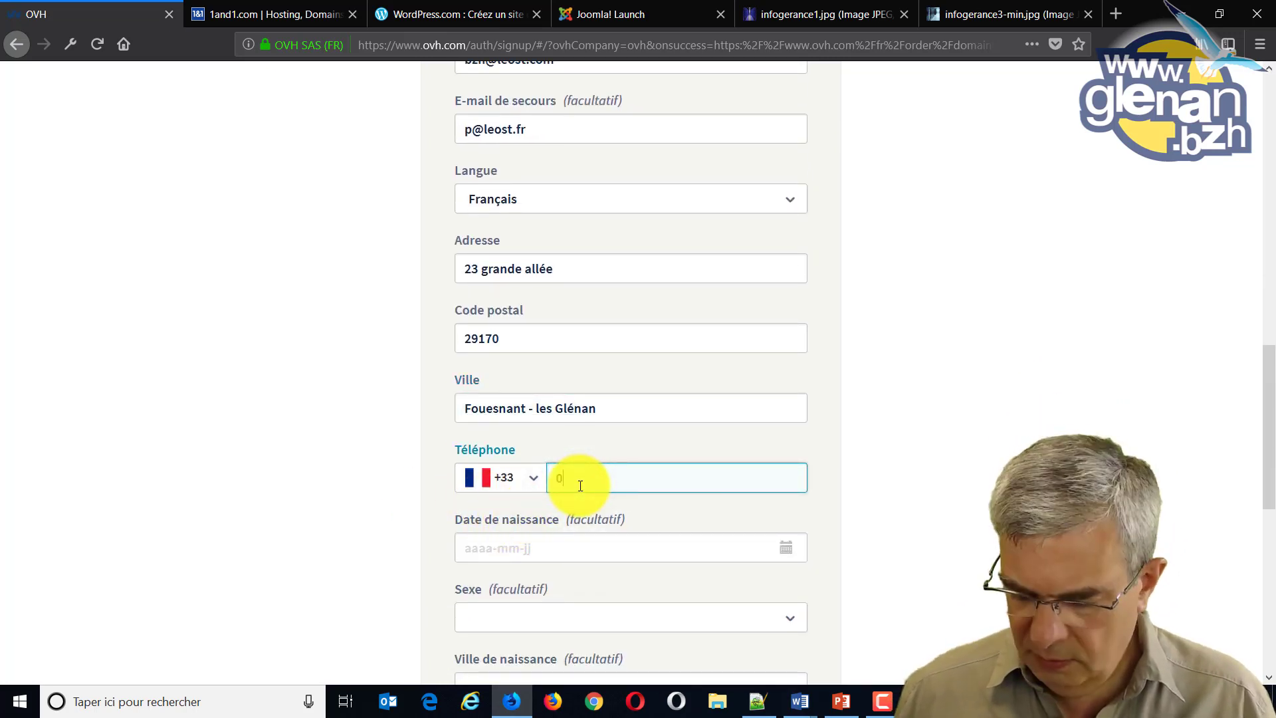
pyautogui.write('0')
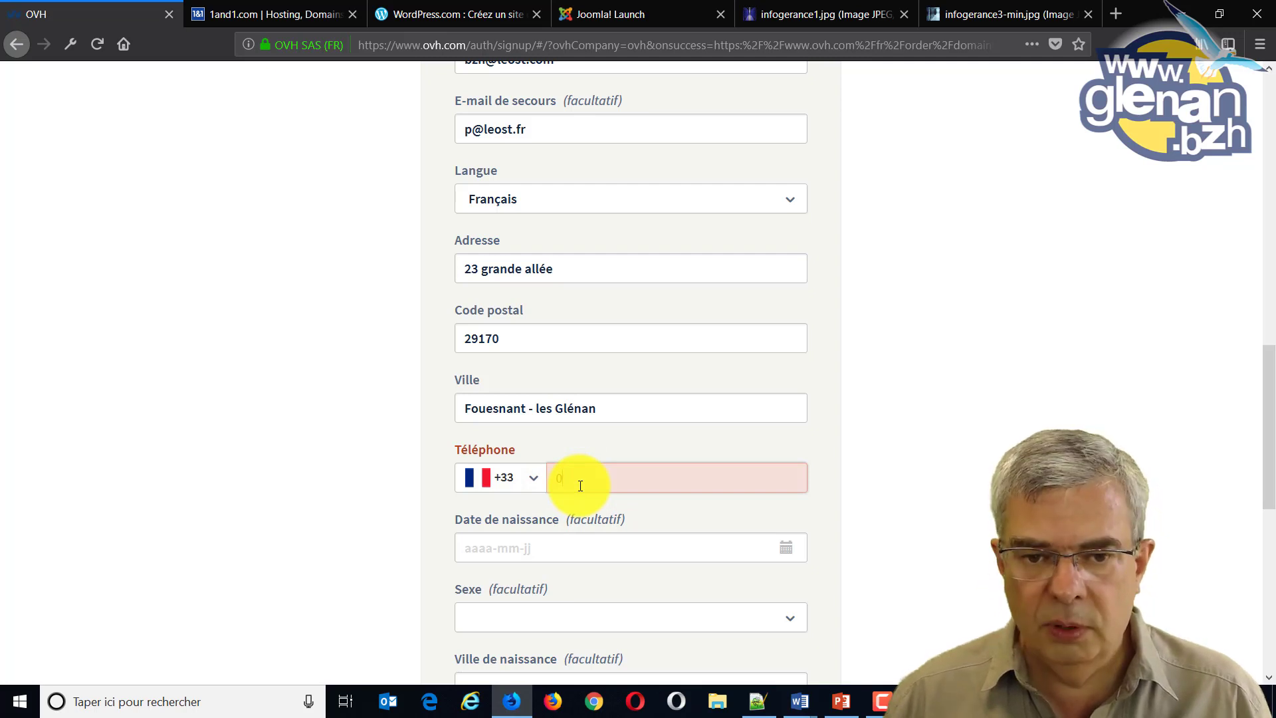
pyautogui.press('BackSpace')
pyautogui.write('9')
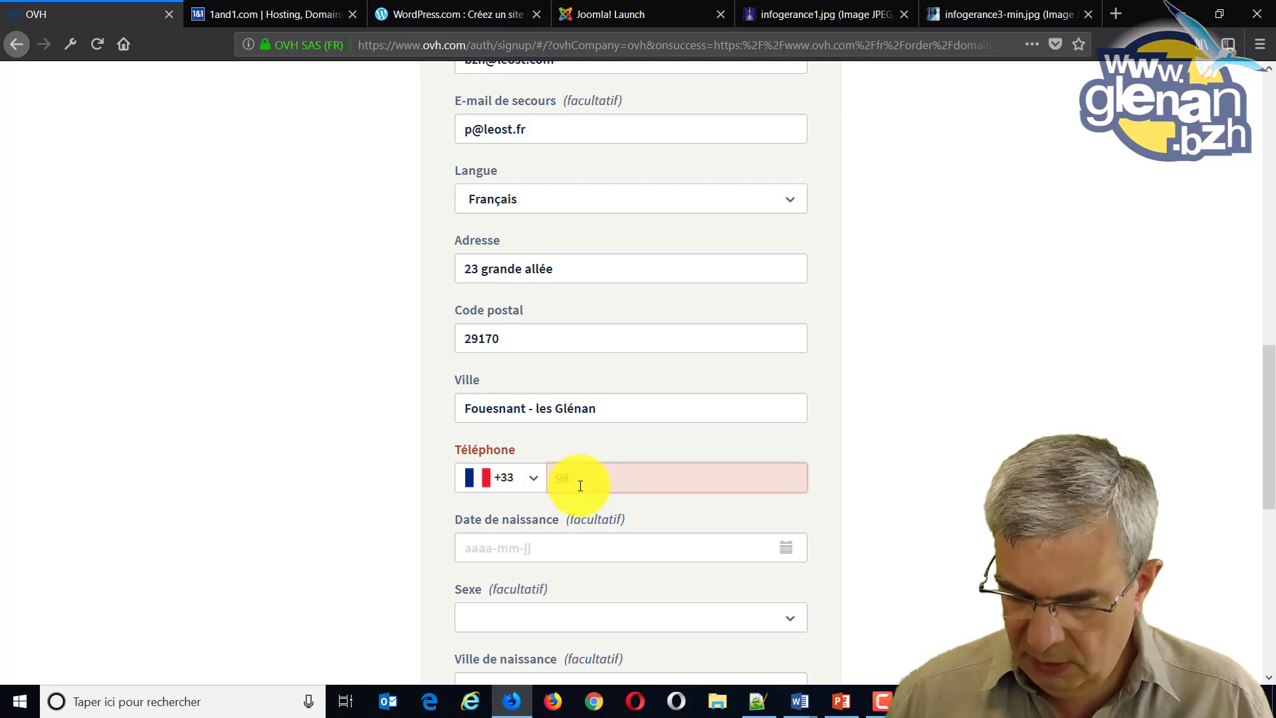
pyautogui.press('BackSpace')
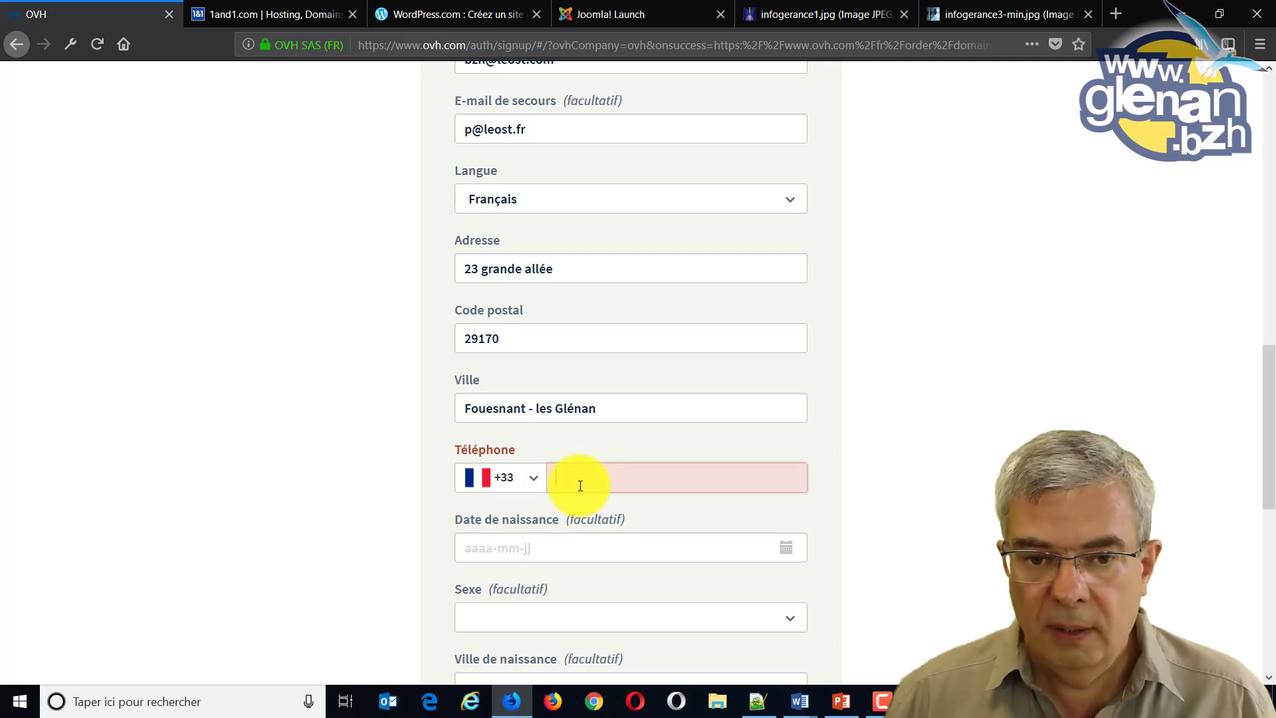
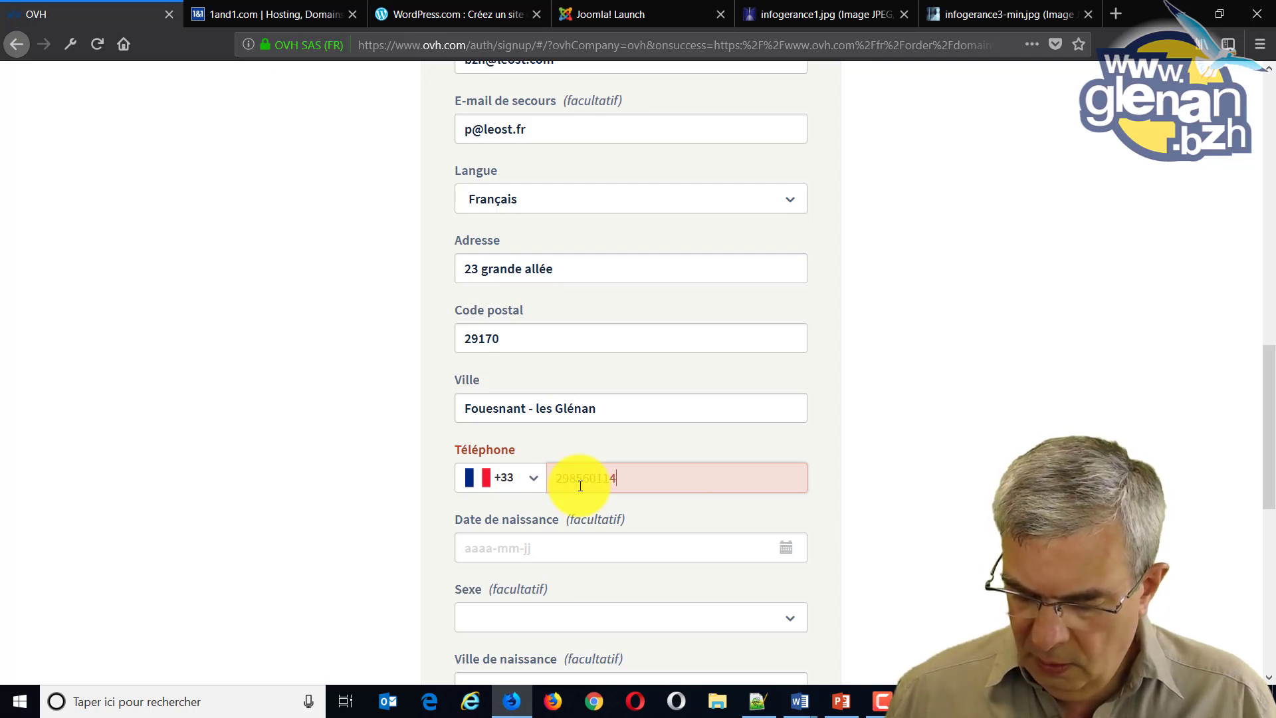
pyautogui.click(525, 548)
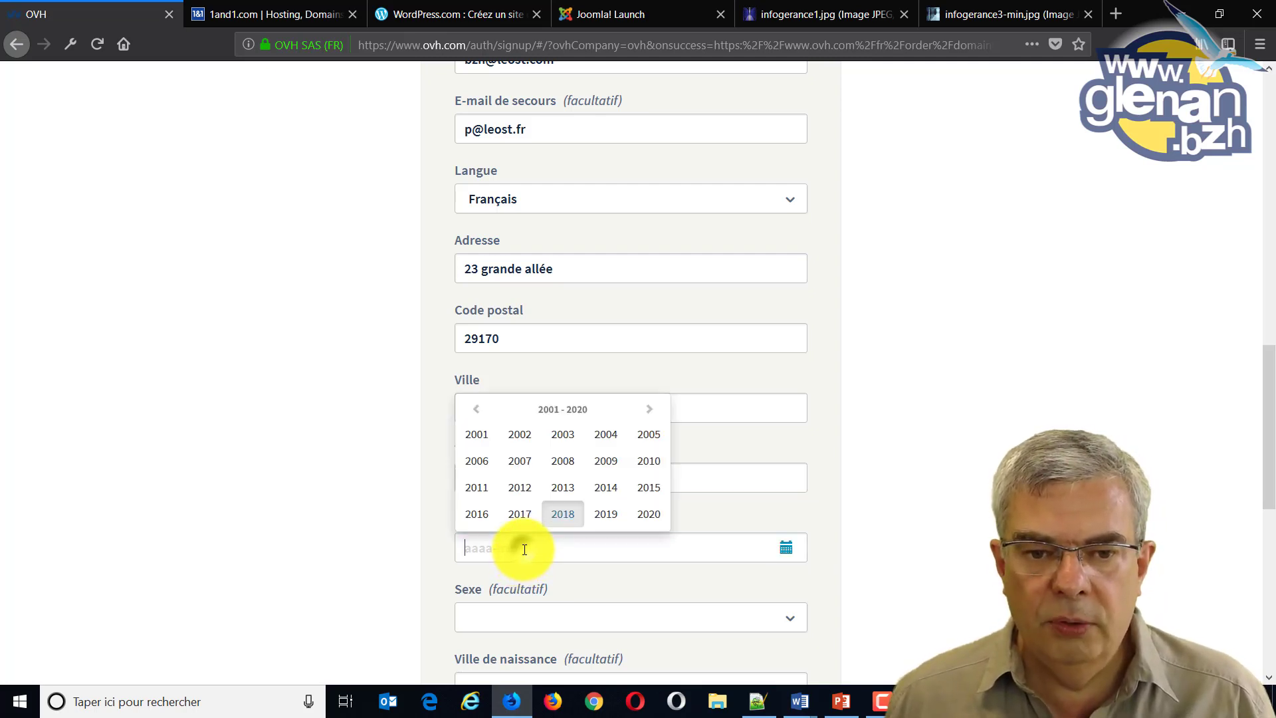
pyautogui.click(889, 544)
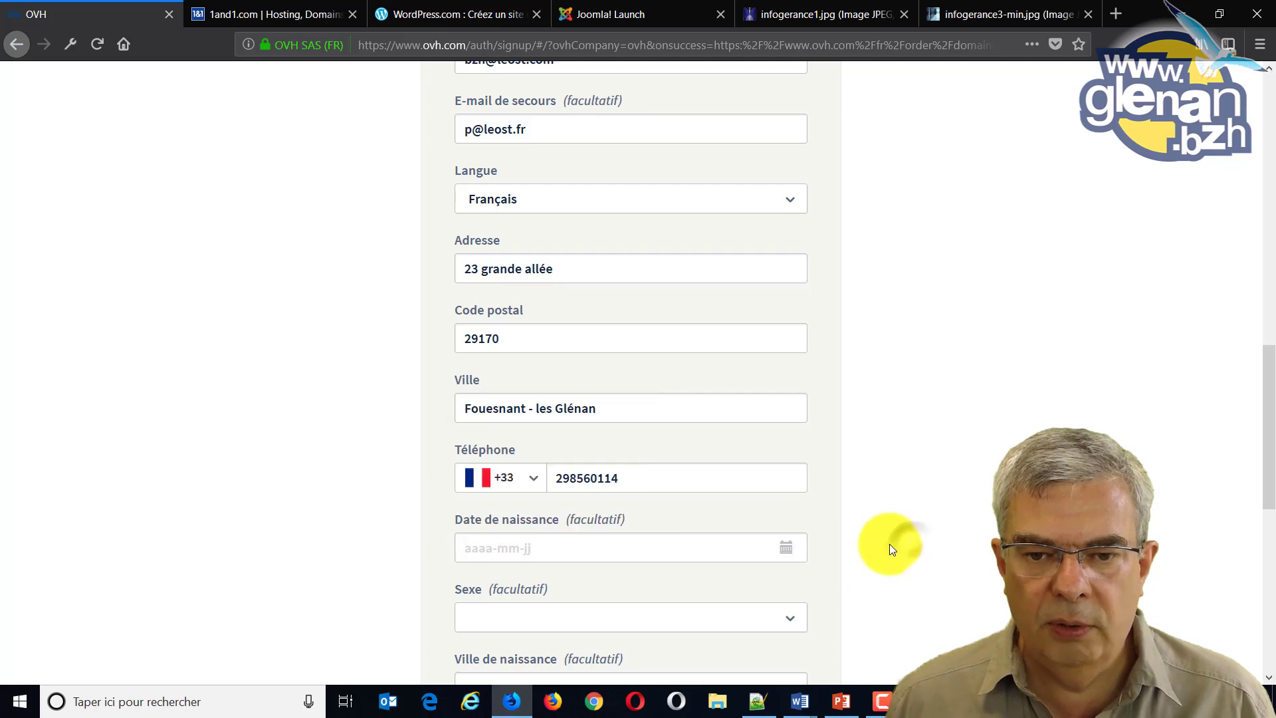
pyautogui.scroll(-2, 889, 543)
pyautogui.scroll(-3, 889, 544)
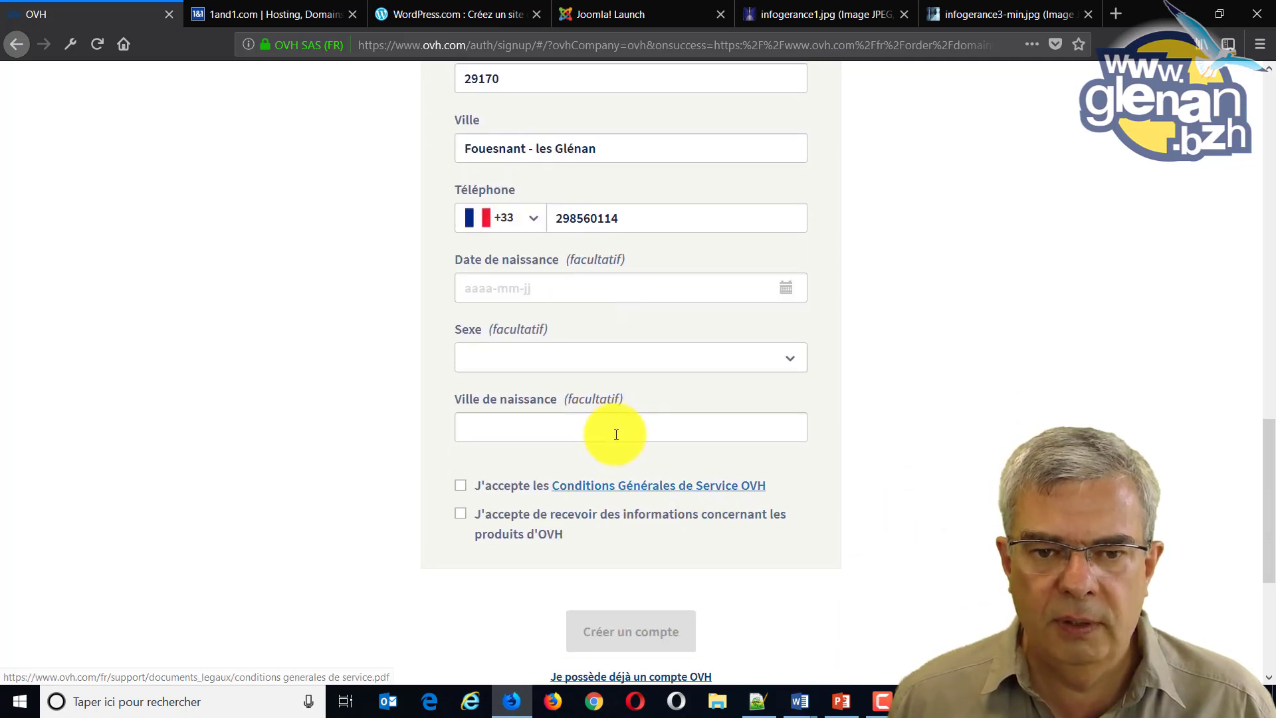
# Accept the OVH Conditions Générales de Service and submit the new account.
pyautogui.click(460, 485)
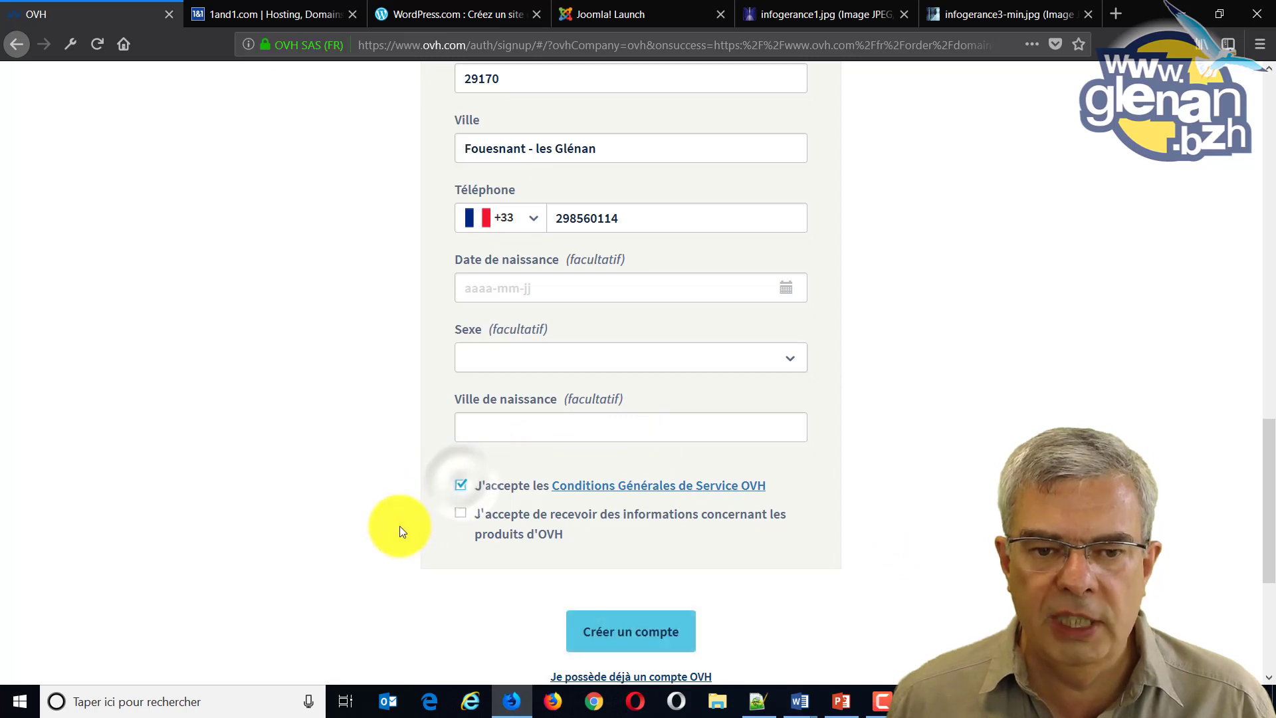
pyautogui.scroll(-2, 400, 530)
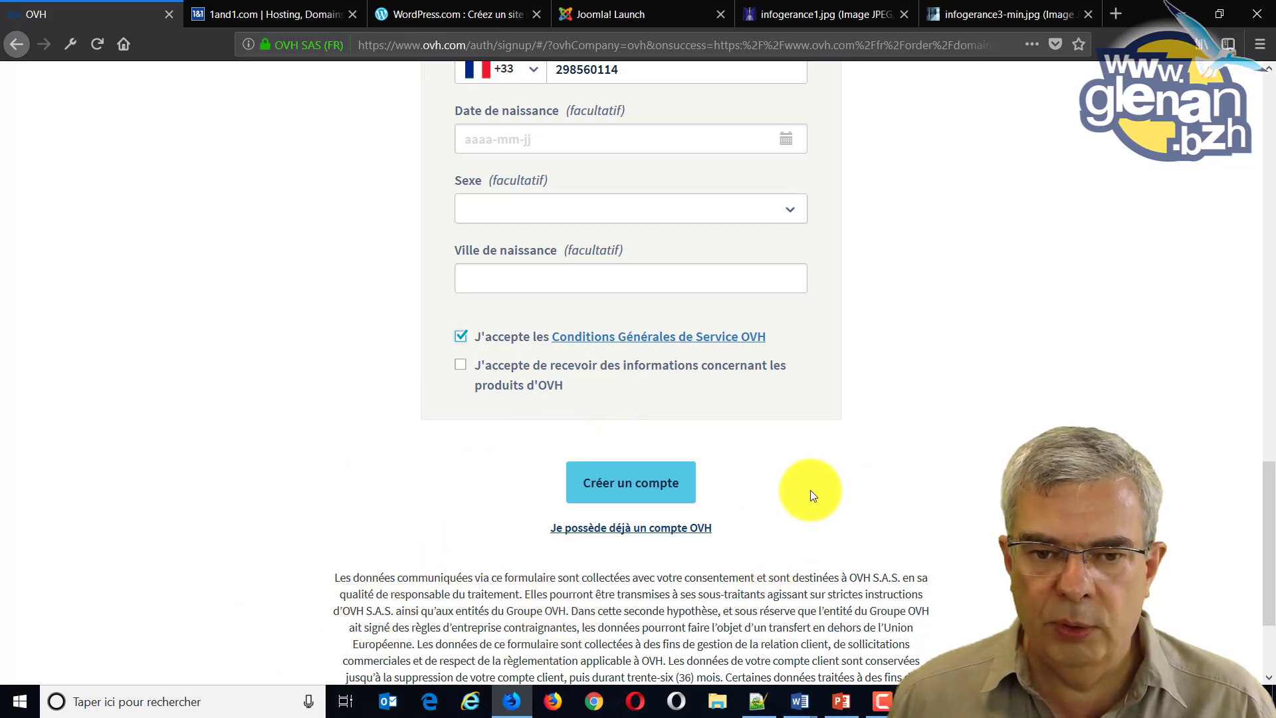
pyautogui.scroll(-4, 810, 490)
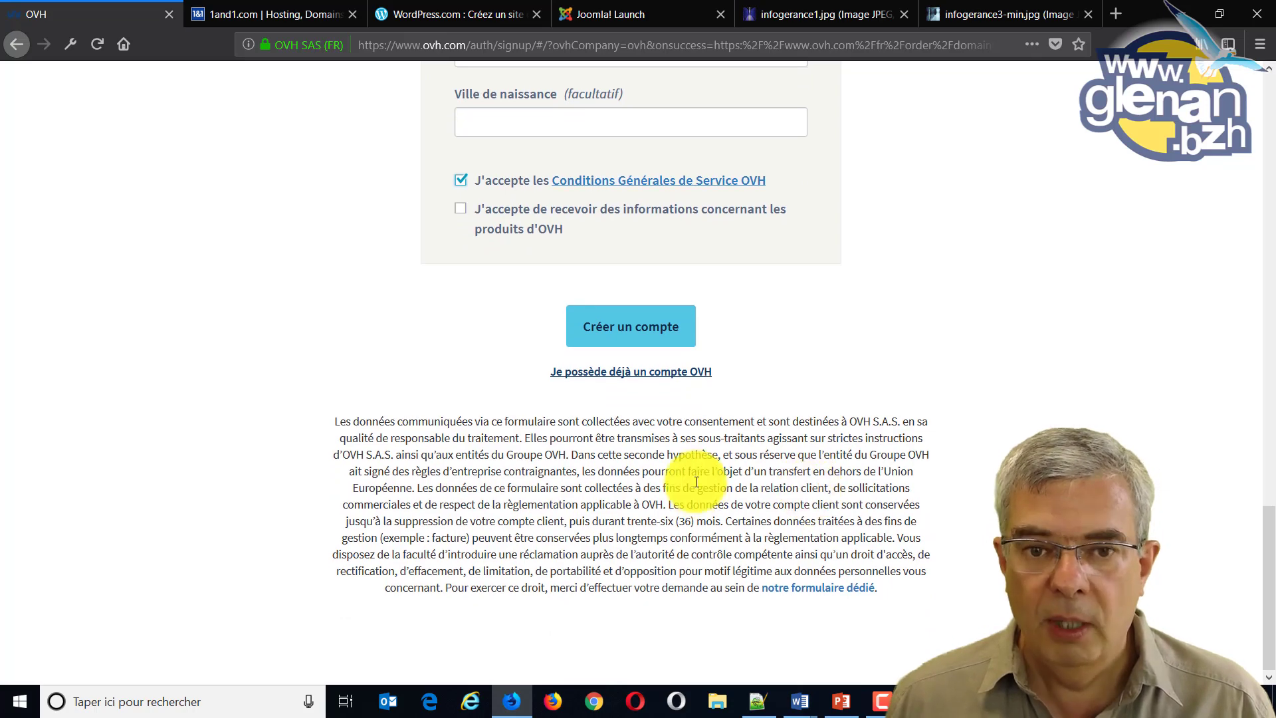
pyautogui.click(636, 327)
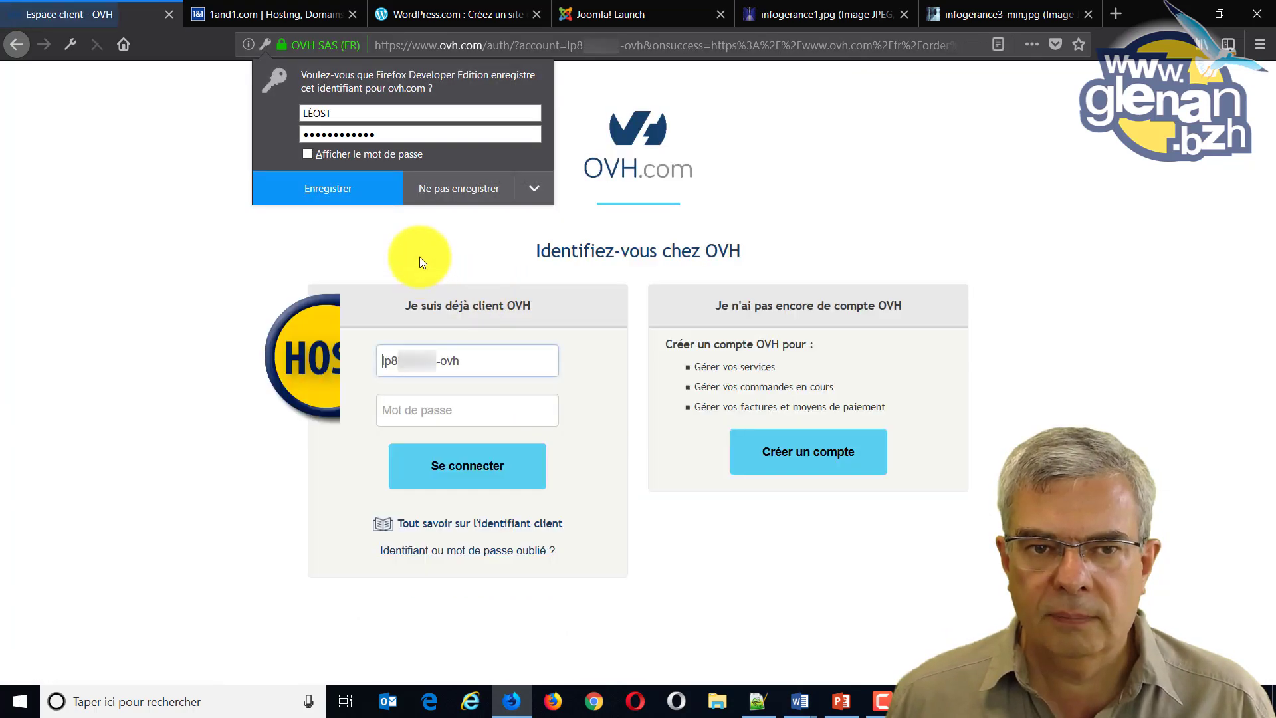
# Sign in to OVH by entering the new account's password with the pre-filled identifier.
pyautogui.click(265, 248)
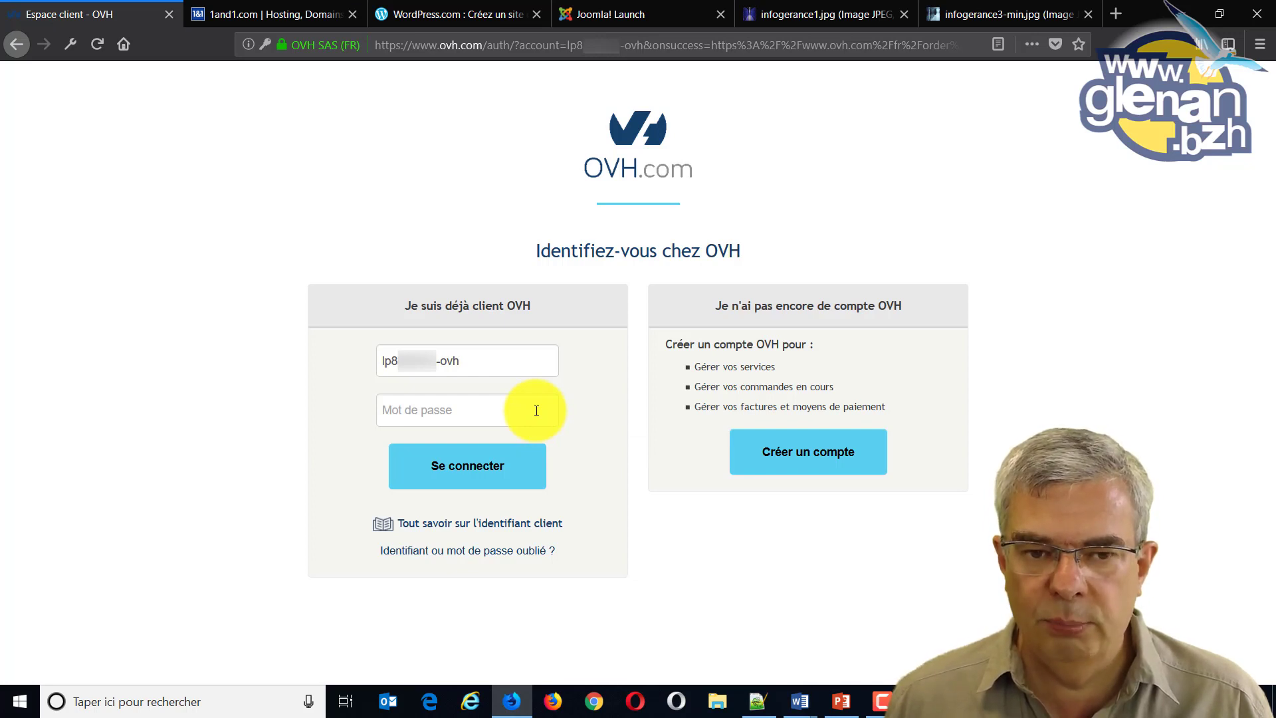
pyautogui.click(536, 410)
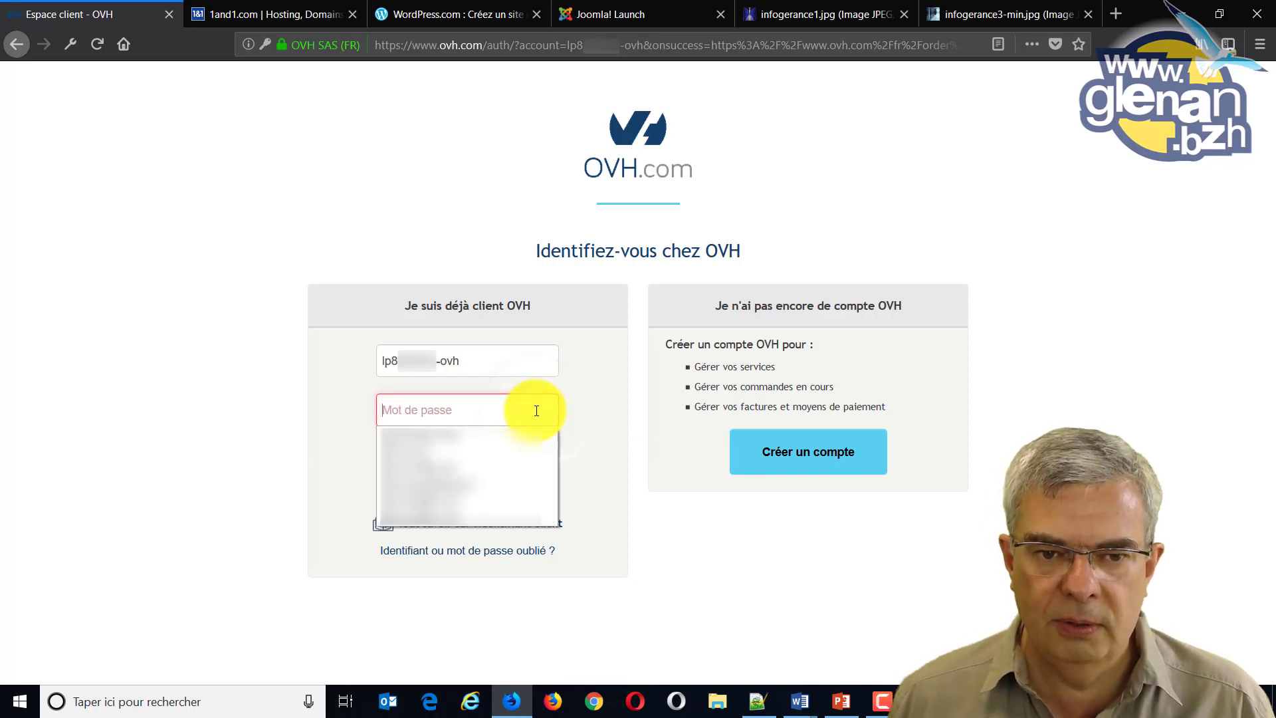
pyautogui.press('Escape')
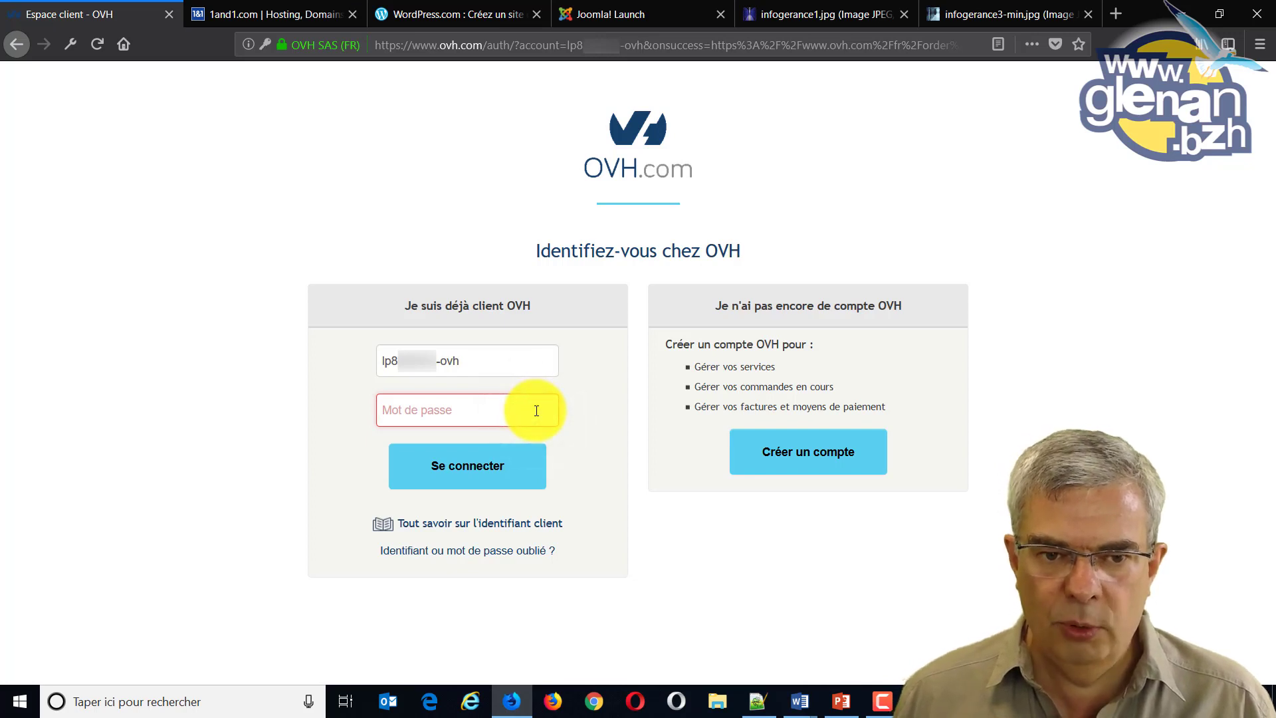
pyautogui.write('******')
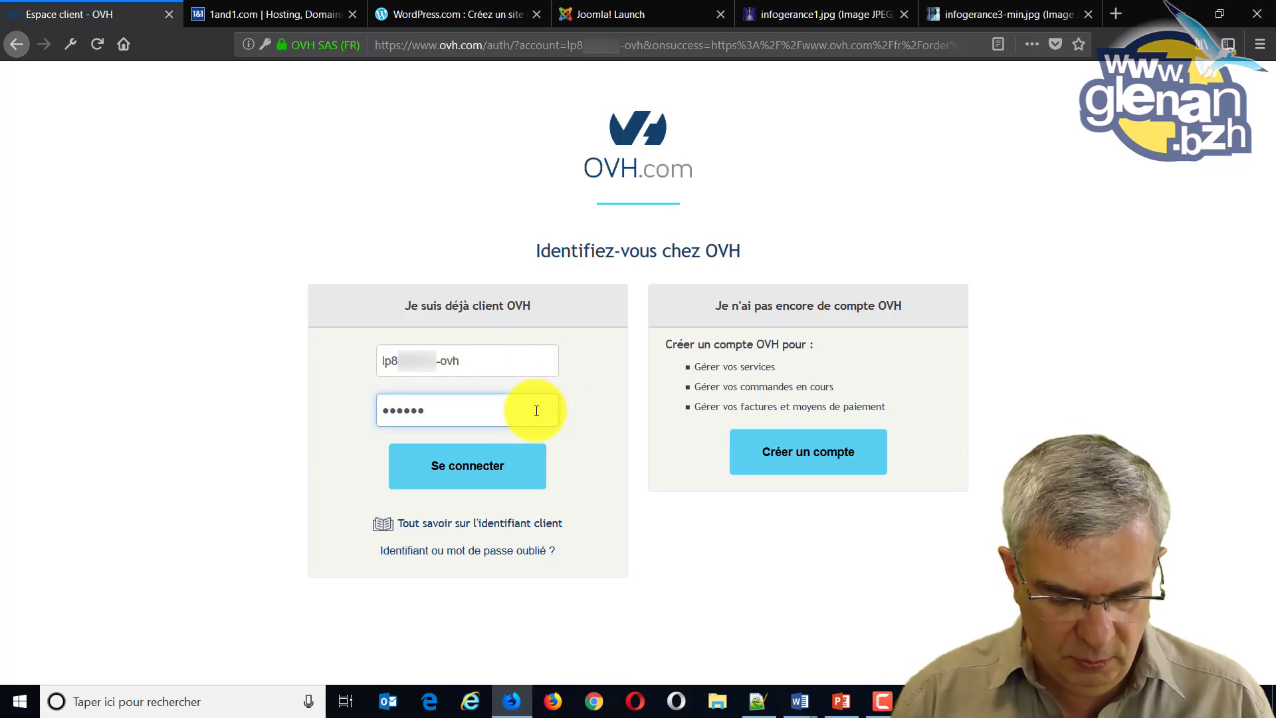
pyautogui.write('******')
pyautogui.press('Return')
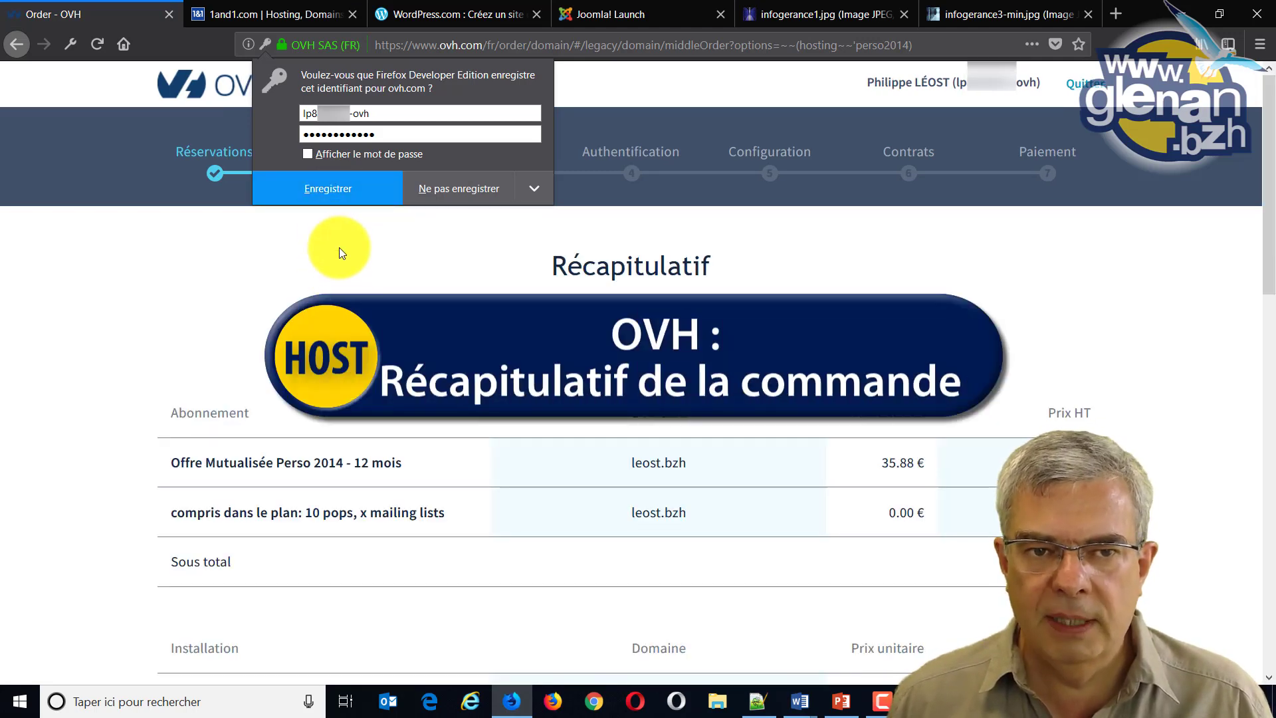
# Save the login in Firefox, review the Perso 2014 summary, and advance to Configuration contacts.
pyautogui.click(333, 181)
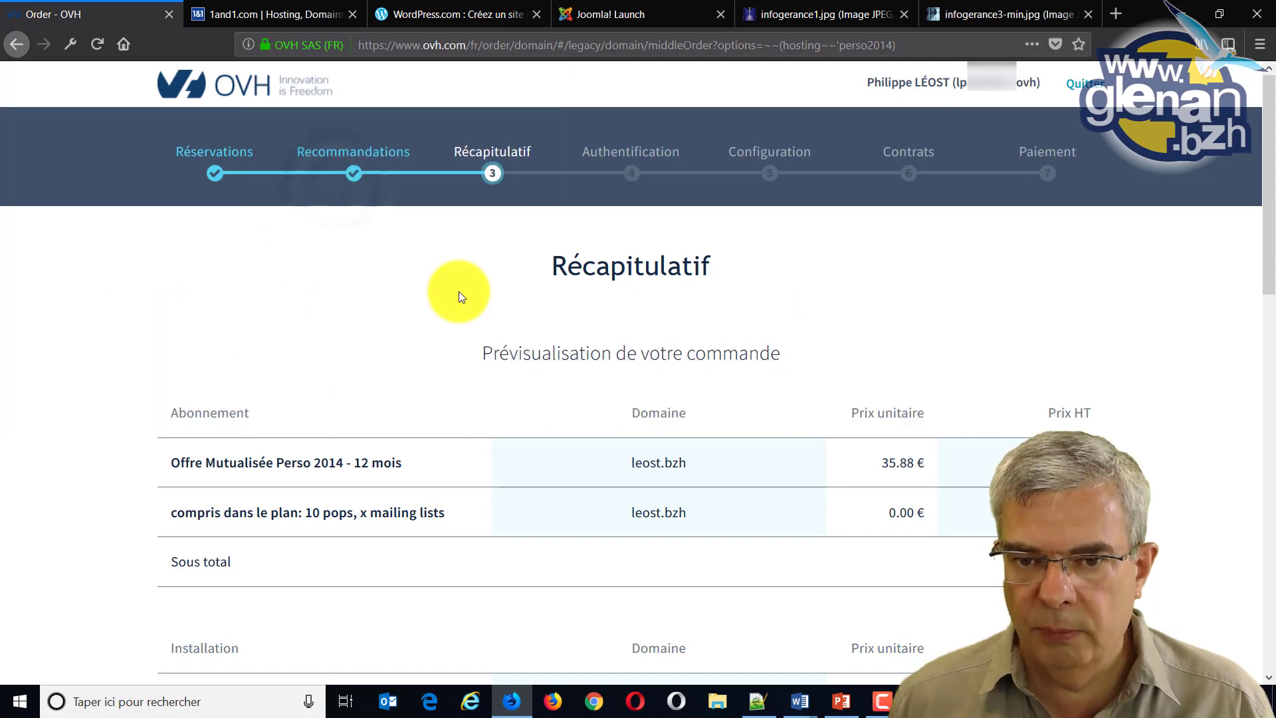
pyautogui.scroll(-1, 459, 291)
pyautogui.scroll(-10, 459, 291)
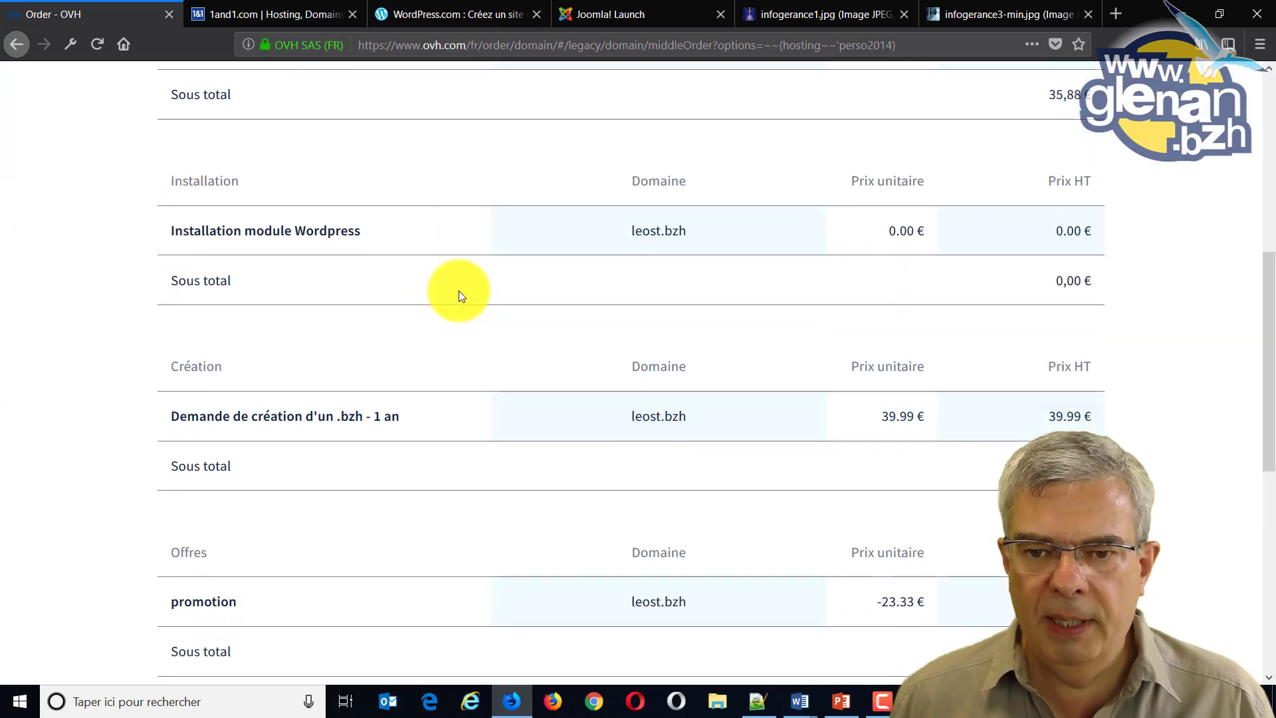
pyautogui.scroll(-4, 458, 290)
pyautogui.scroll(-1, 459, 289)
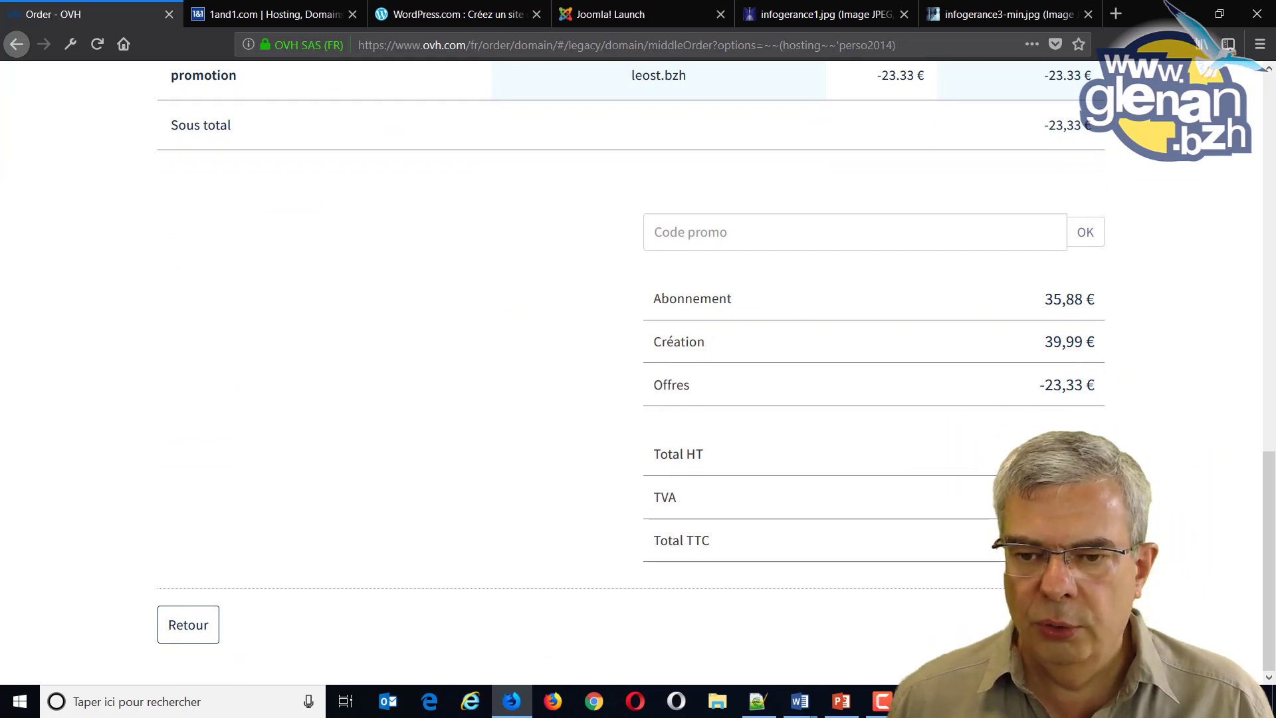
pyautogui.click(1144, 601)
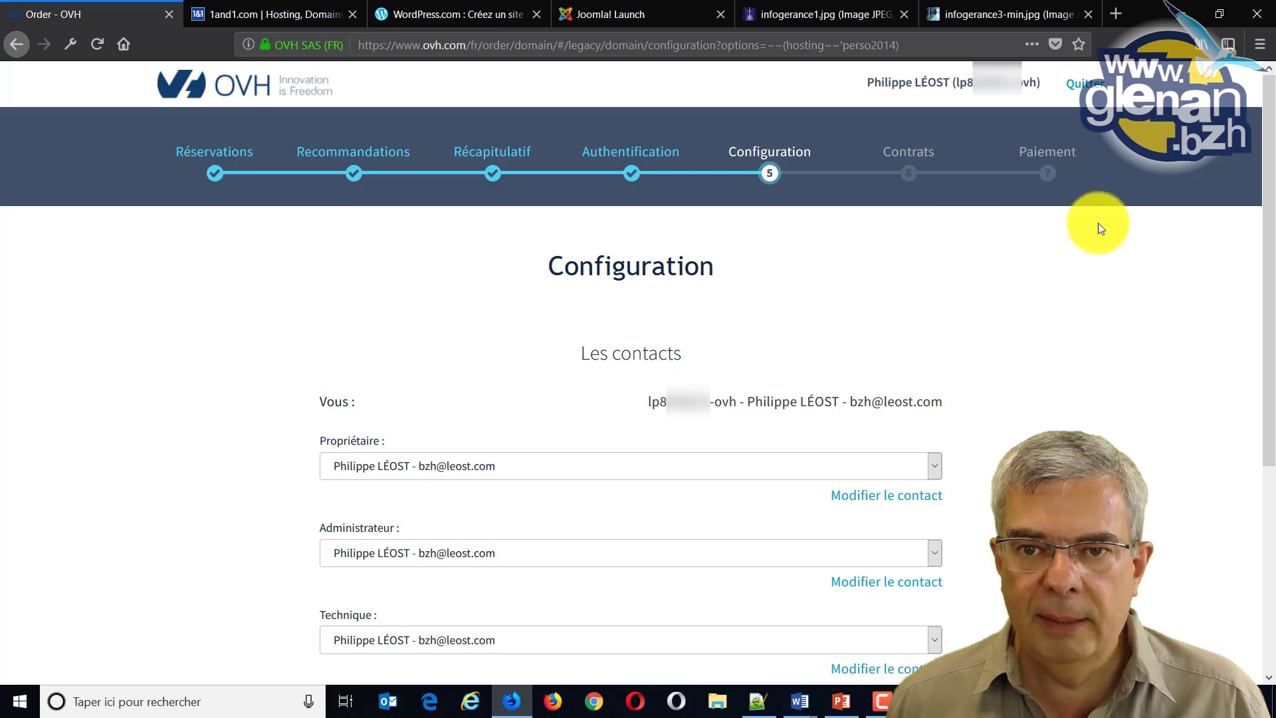
pyautogui.scroll(-3, 1098, 222)
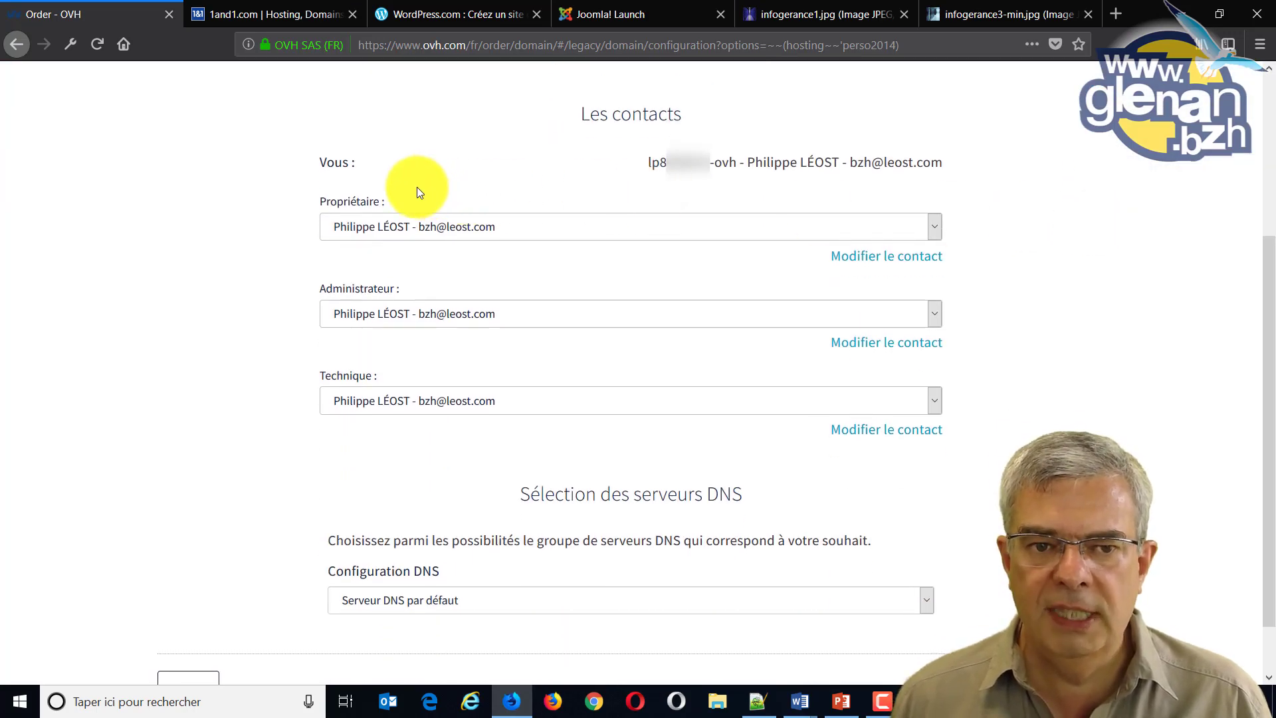